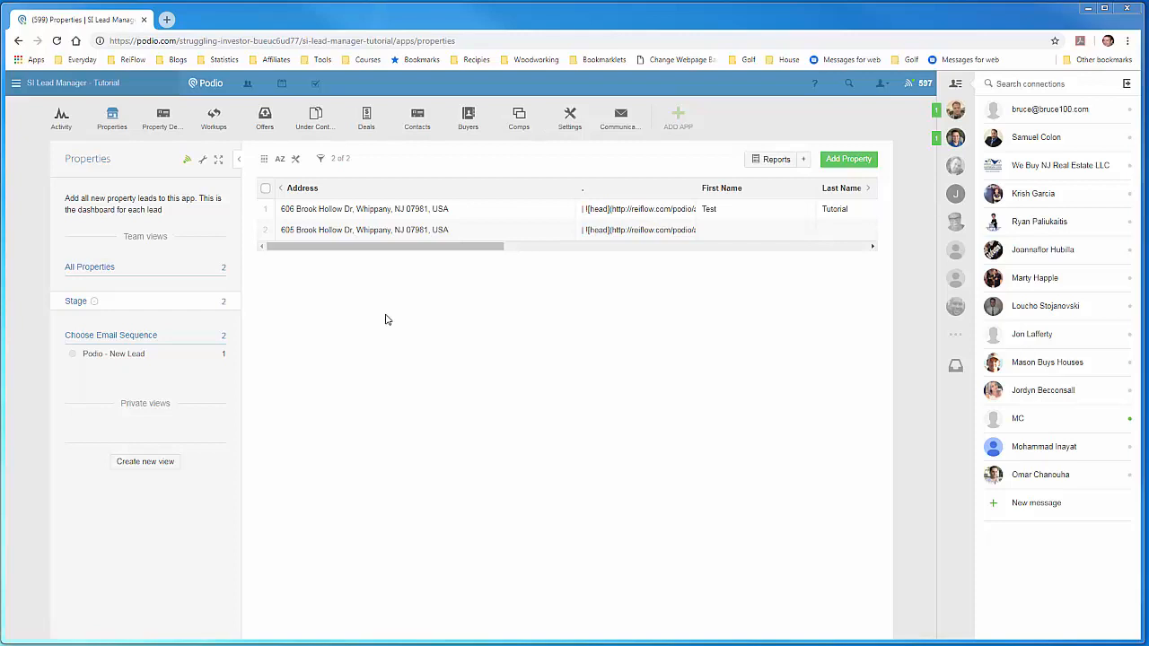
# Step: Open the Properties app's template for modification
pyautogui.click(119, 124)
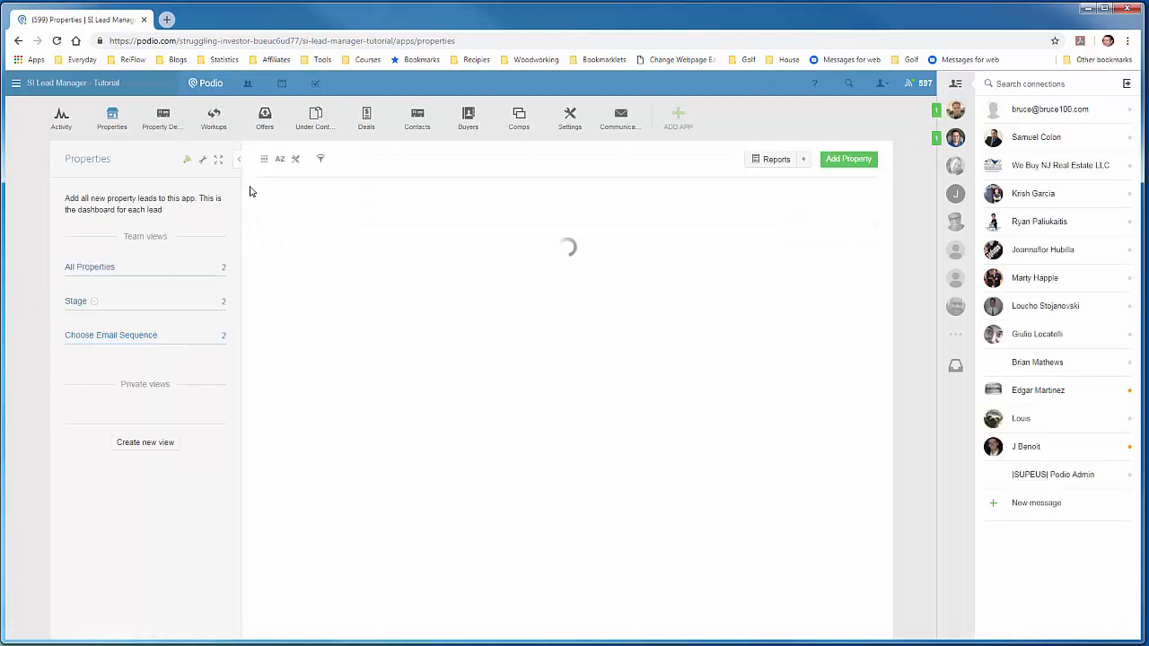
pyautogui.click(204, 161)
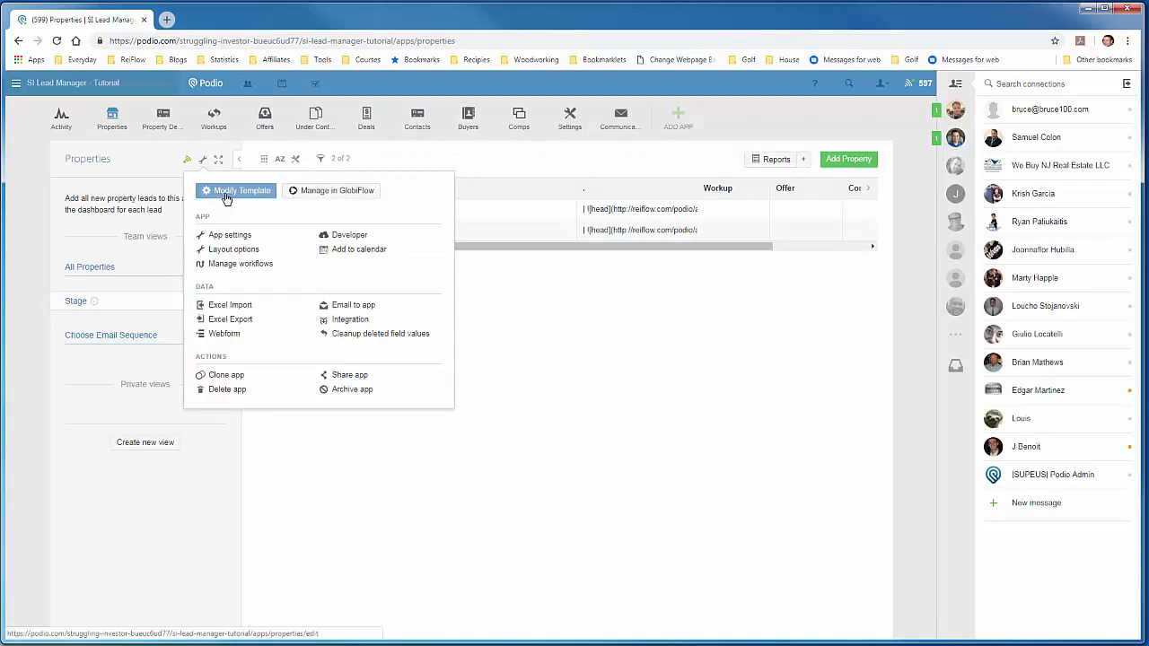
pyautogui.click(226, 192)
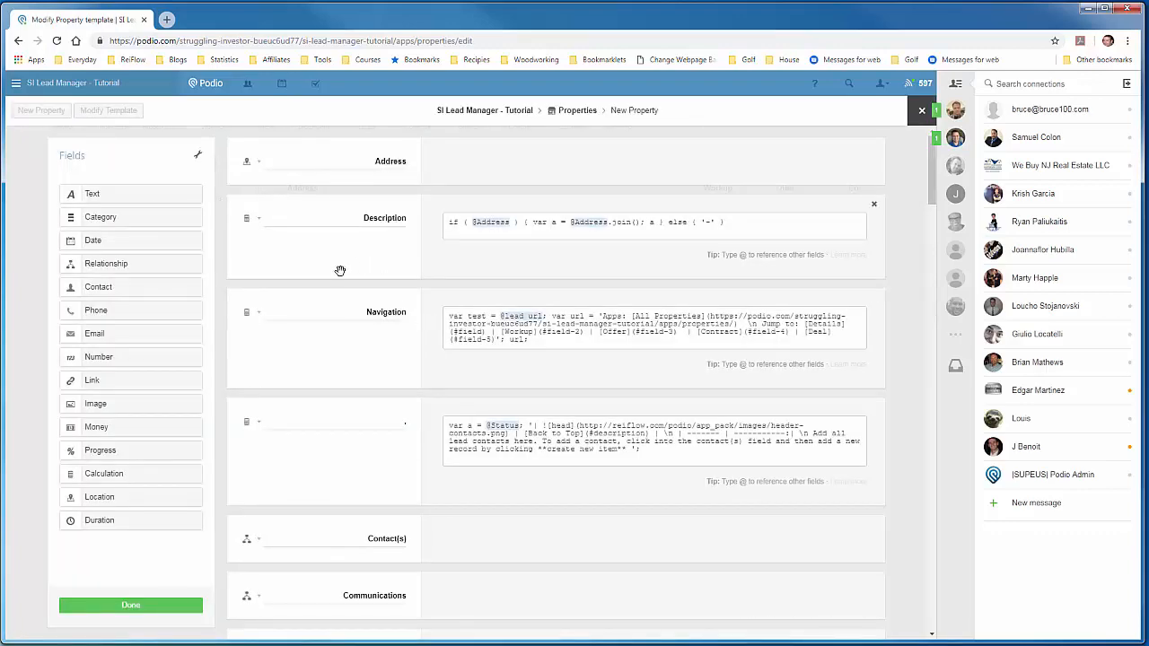
# Step: Add a calculation field below Communications and paste in the header-convertkit.png section header code
pyautogui.scroll(-3, 340, 270)
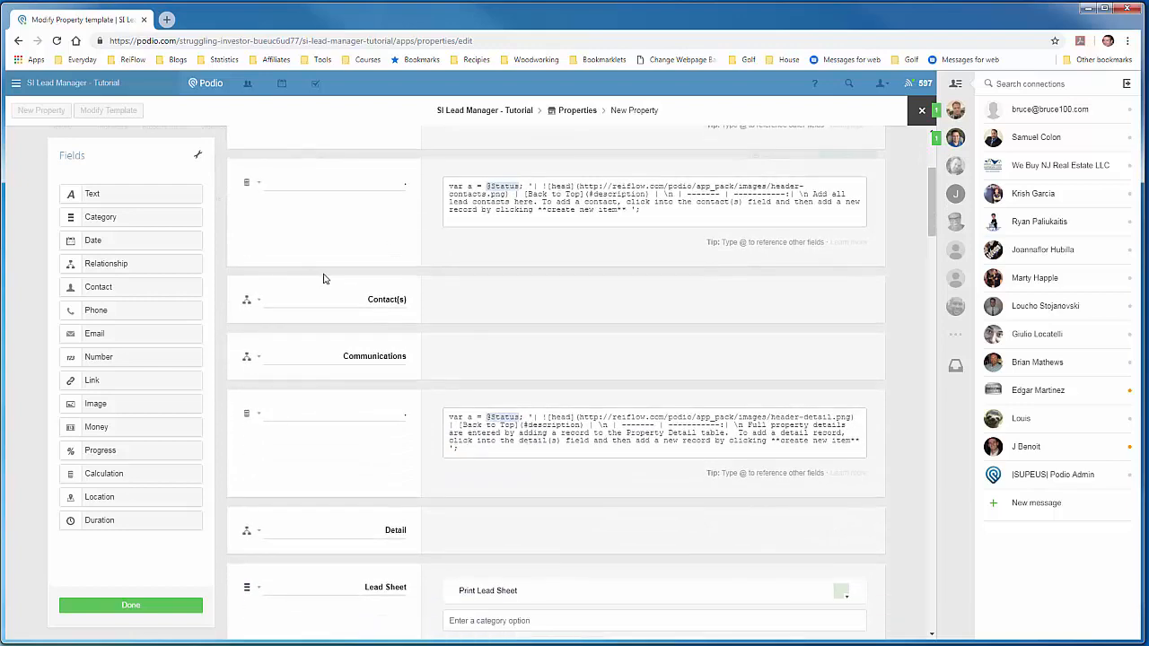
pyautogui.scroll(-1, 324, 278)
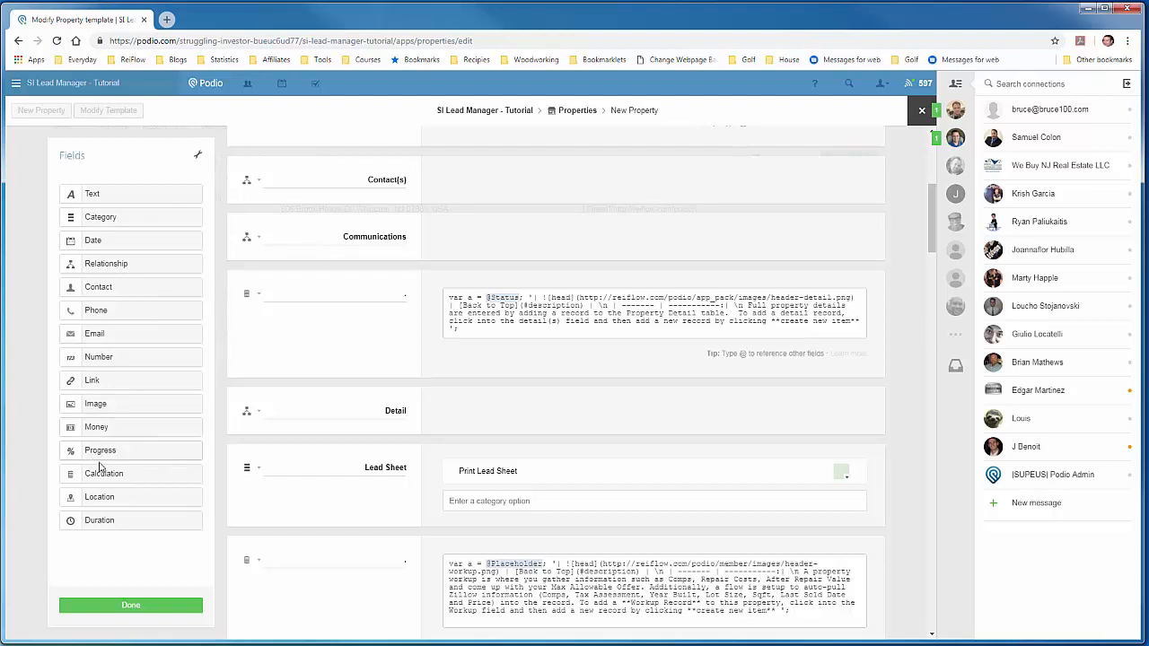
pyautogui.moveTo(97, 473); pyautogui.dragTo(295, 274)
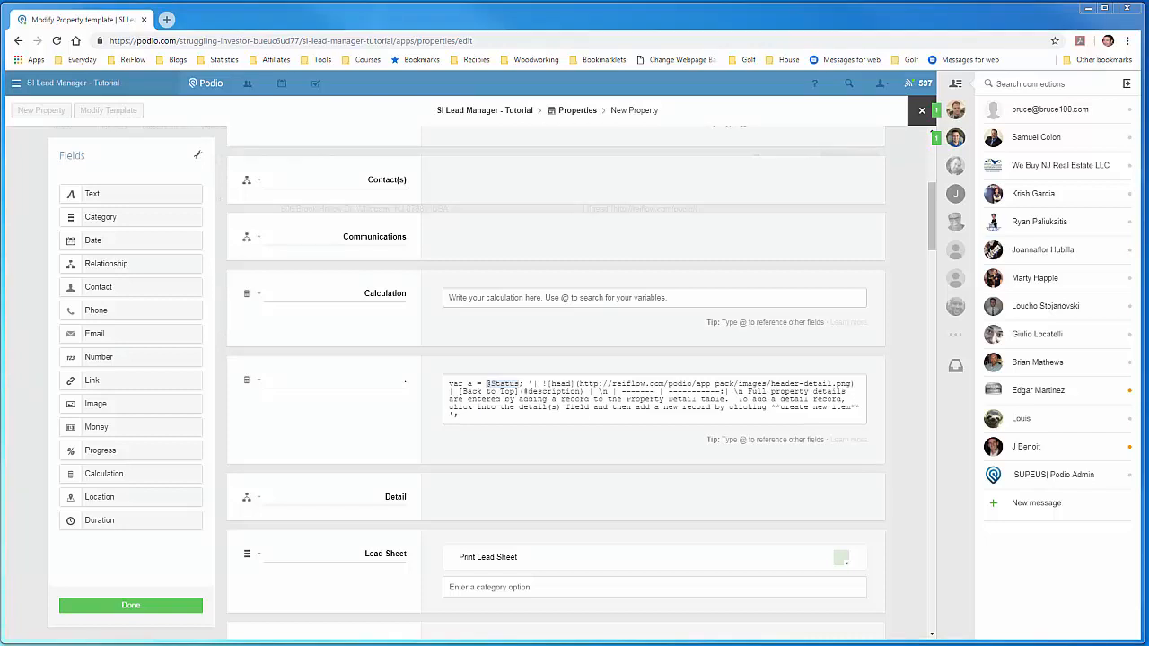
pyautogui.click(470, 296)
pyautogui.rightClick(472, 297)
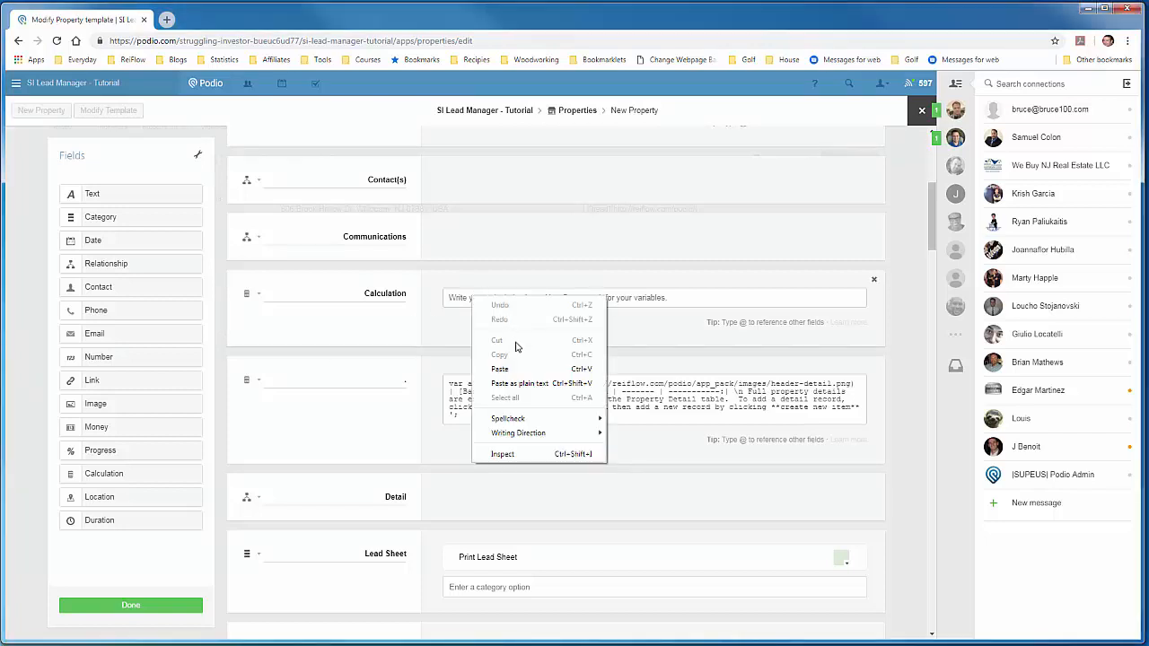
pyautogui.click(500, 369)
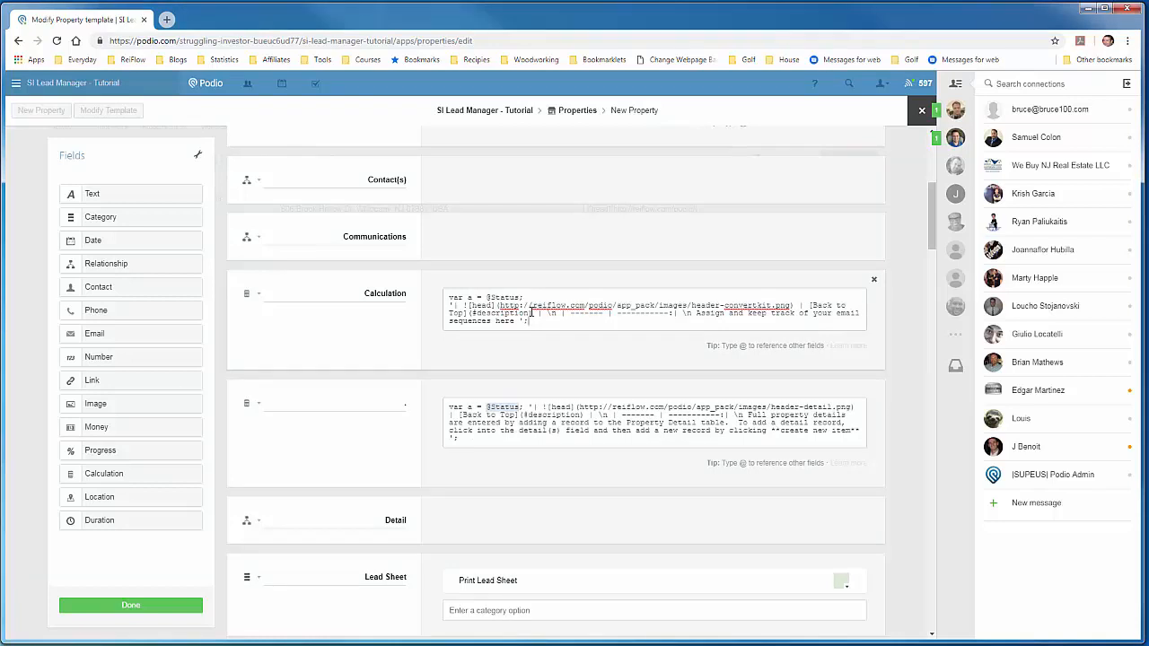
pyautogui.moveTo(522, 297); pyautogui.dragTo(486, 296)
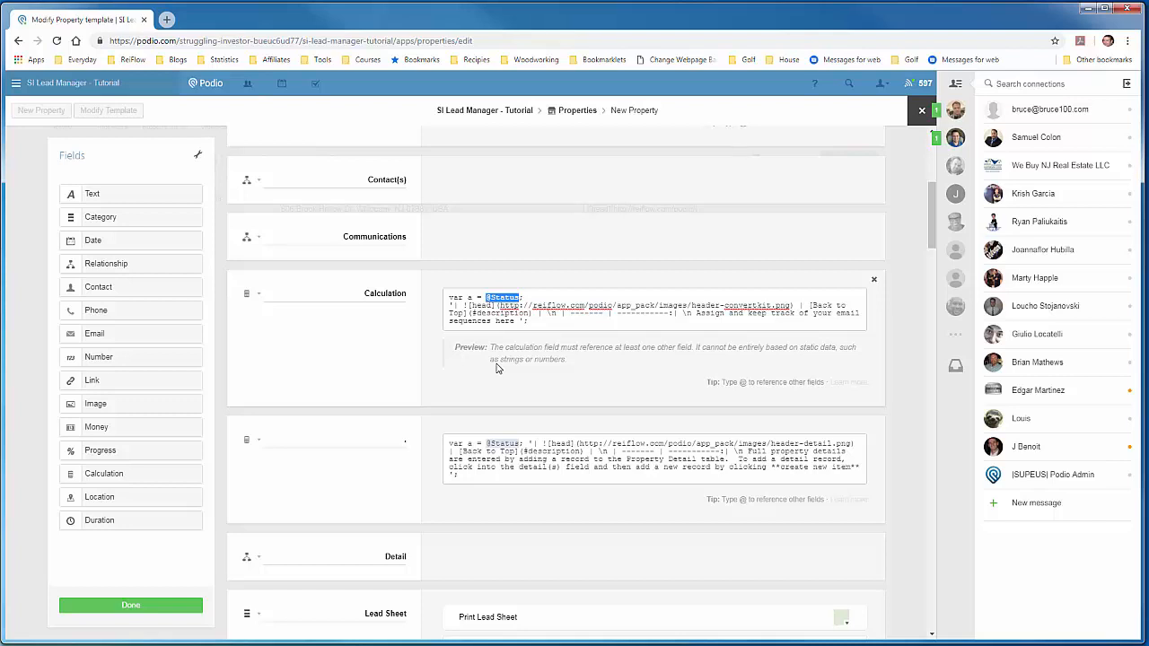
pyautogui.press('BackSpace')
pyautogui.write('@')
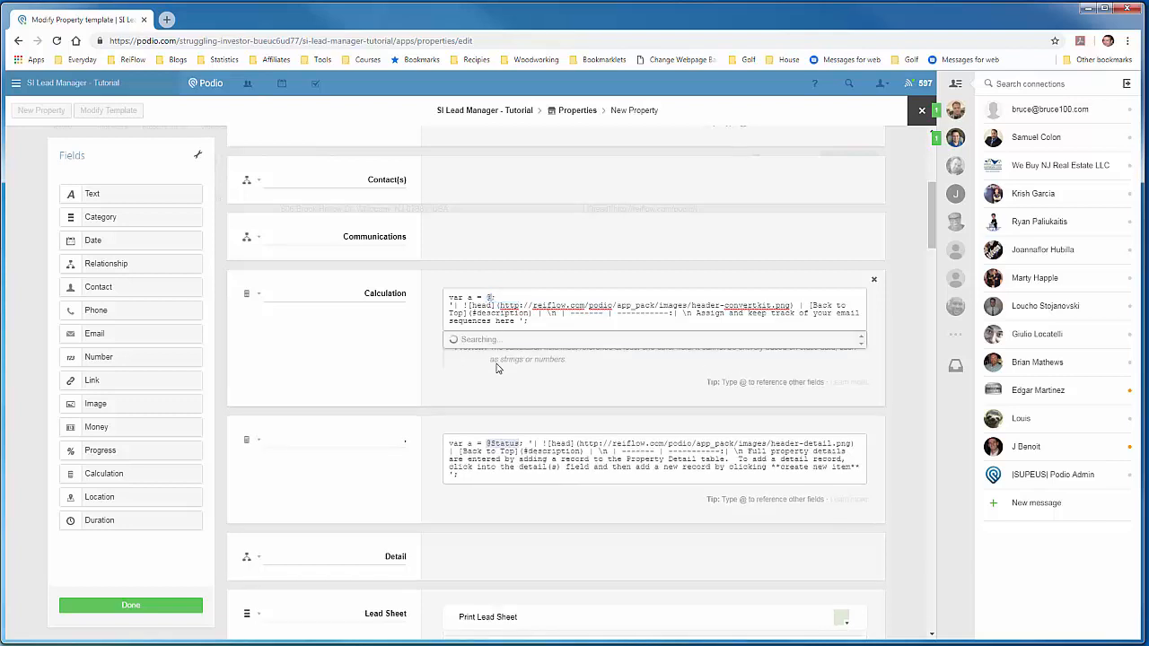
pyautogui.write('st')
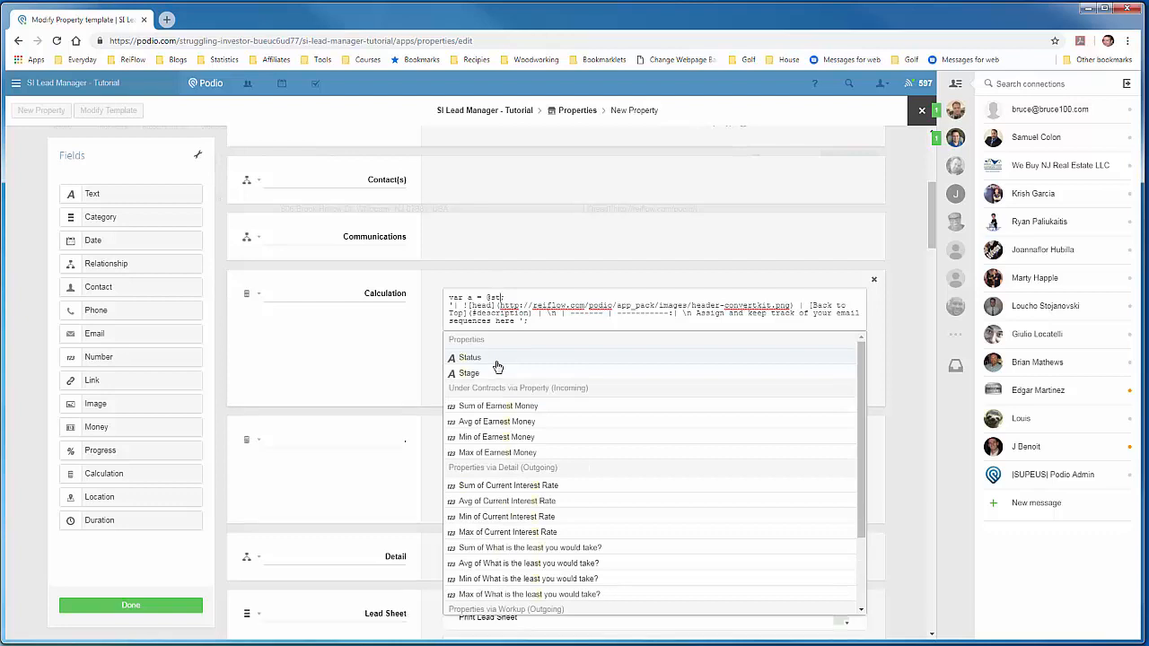
pyautogui.click(498, 366)
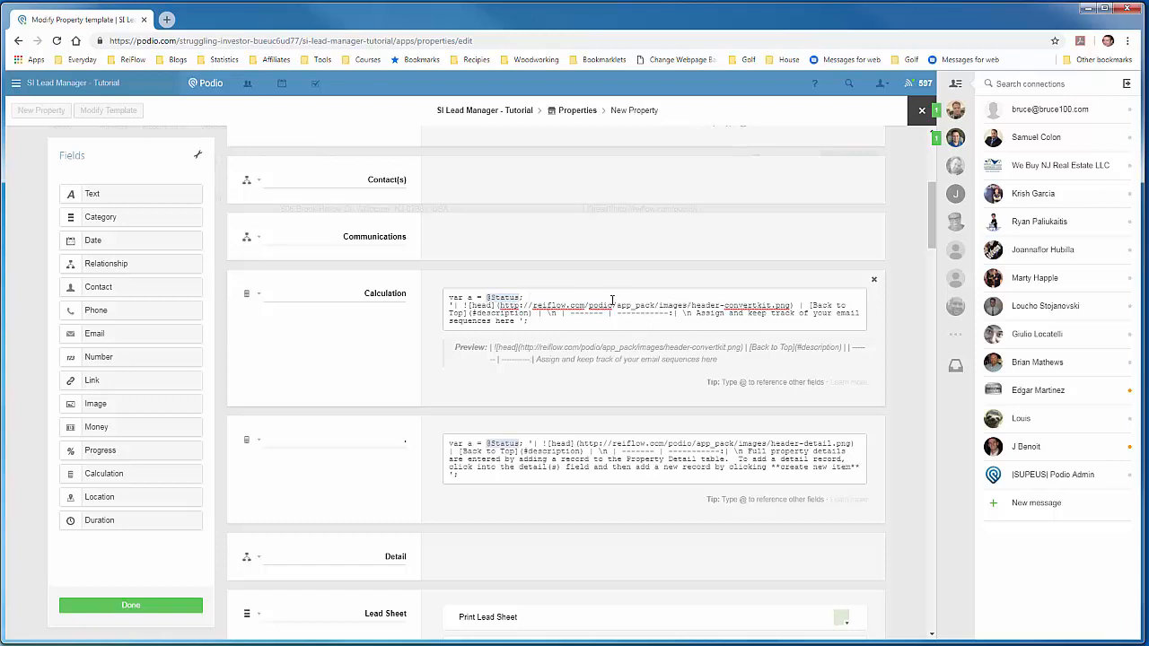
# Step: Change the label of the new header calculation field to a single period
pyautogui.moveTo(498, 306); pyautogui.dragTo(792, 306)
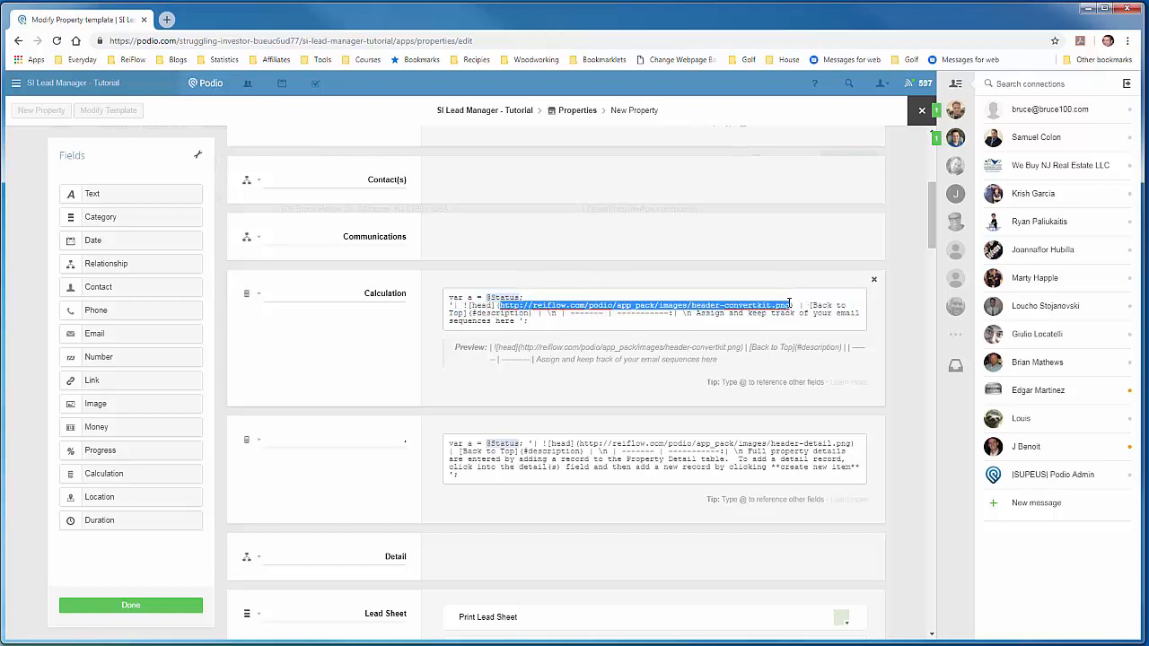
pyautogui.click(765, 314)
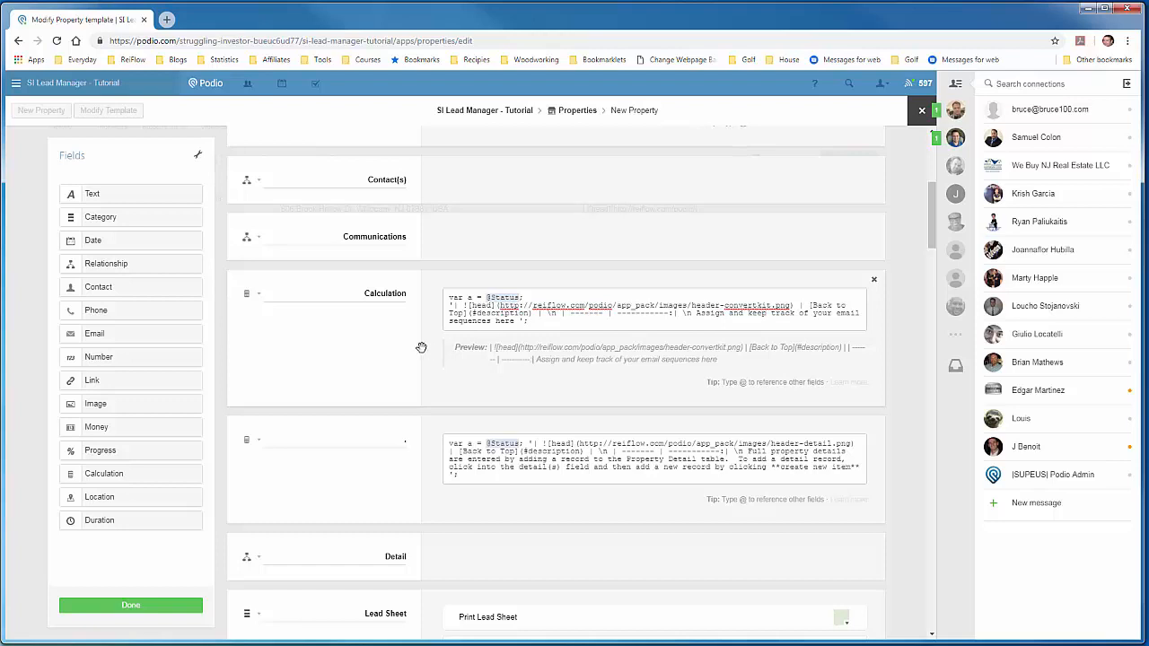
pyautogui.doubleClick(368, 291)
pyautogui.press('BackSpace')
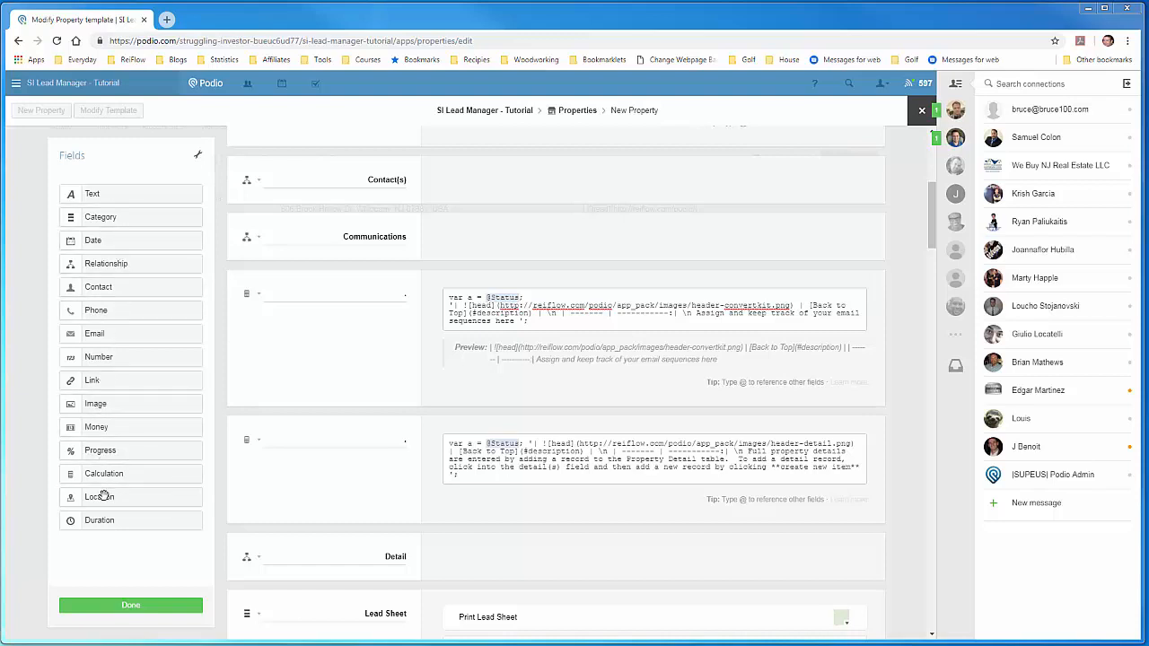
# Step: Add a location field below the email sequence header calculation and name it Address
pyautogui.moveTo(100, 500); pyautogui.dragTo(350, 438)
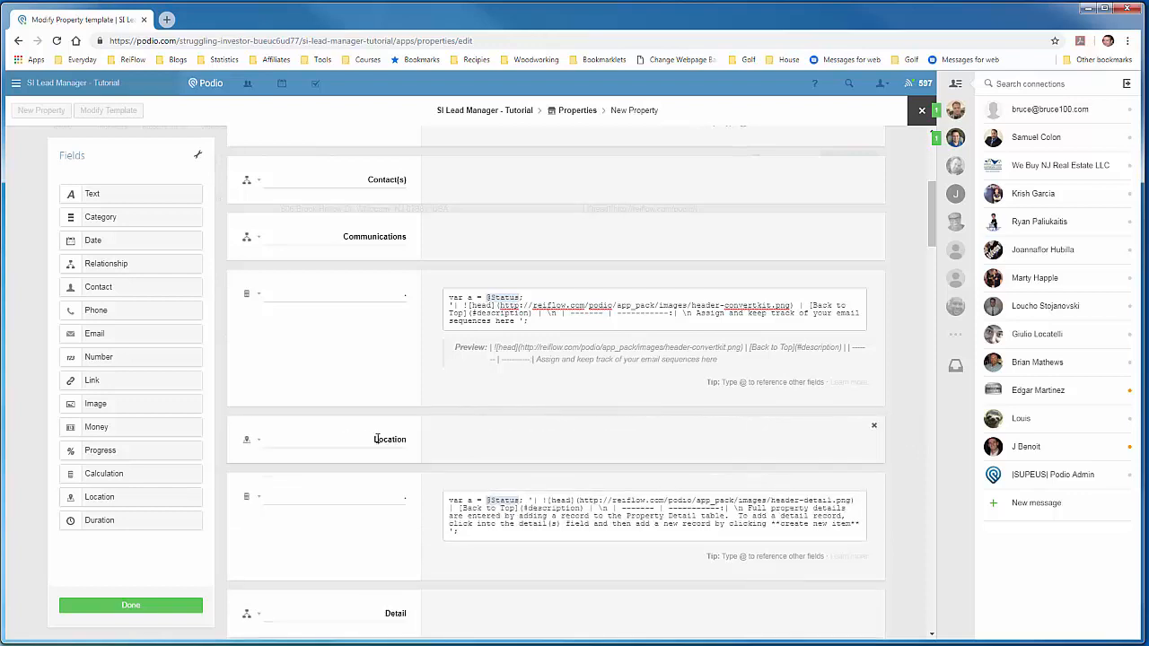
pyautogui.doubleClick(377, 439)
pyautogui.write('Address')
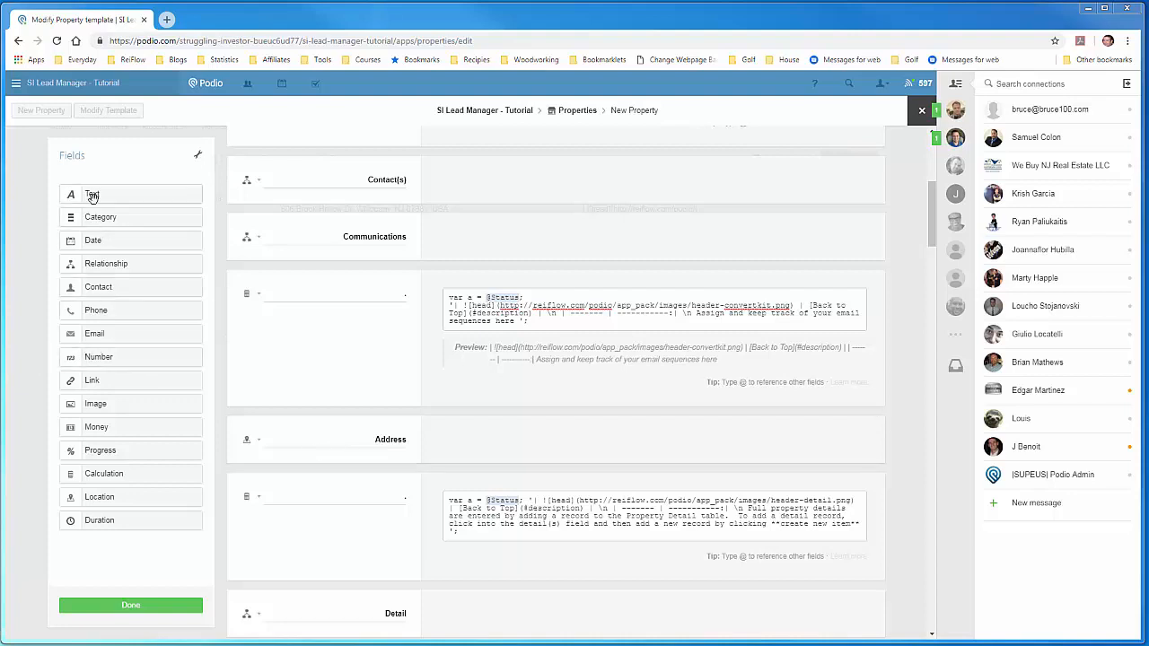
# Step: Add two text fields below the new Address field and name them First Name and Last Name
pyautogui.moveTo(92, 196); pyautogui.dragTo(294, 481)
pyautogui.moveTo(192, 191); pyautogui.dragTo(323, 535)
pyautogui.doubleClick(385, 495)
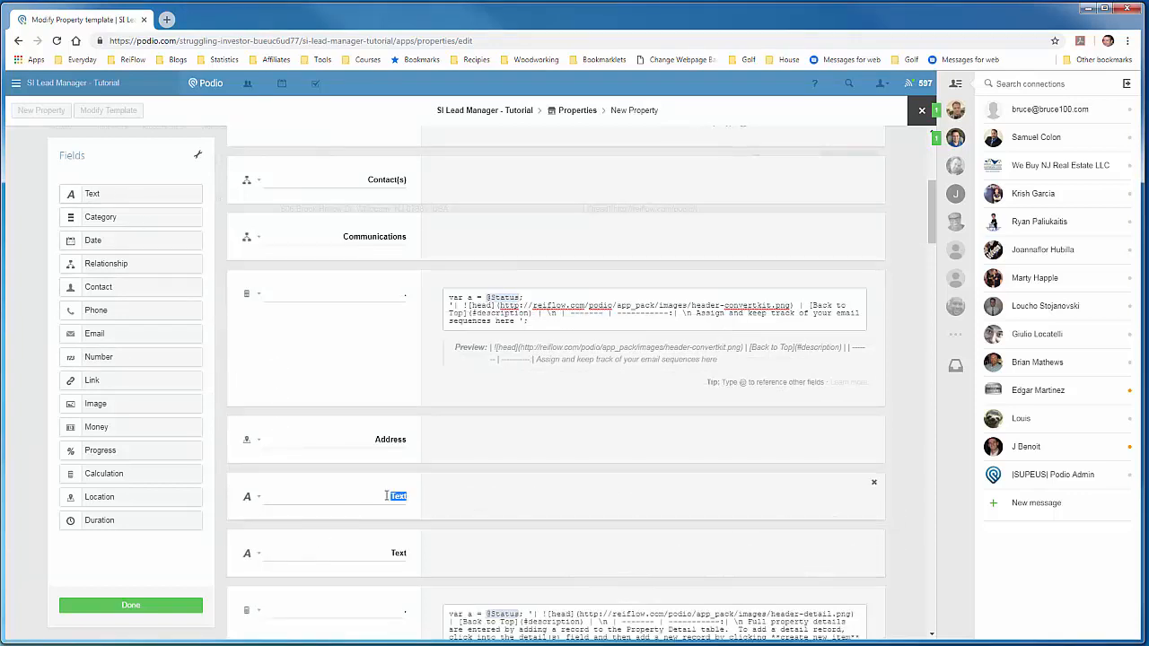
pyautogui.write('First Name')
pyautogui.doubleClick(398, 553)
pyautogui.write('Last Name')
# Step: Set both the First Name and Last Name text fields to Single Line
pyautogui.click(258, 498)
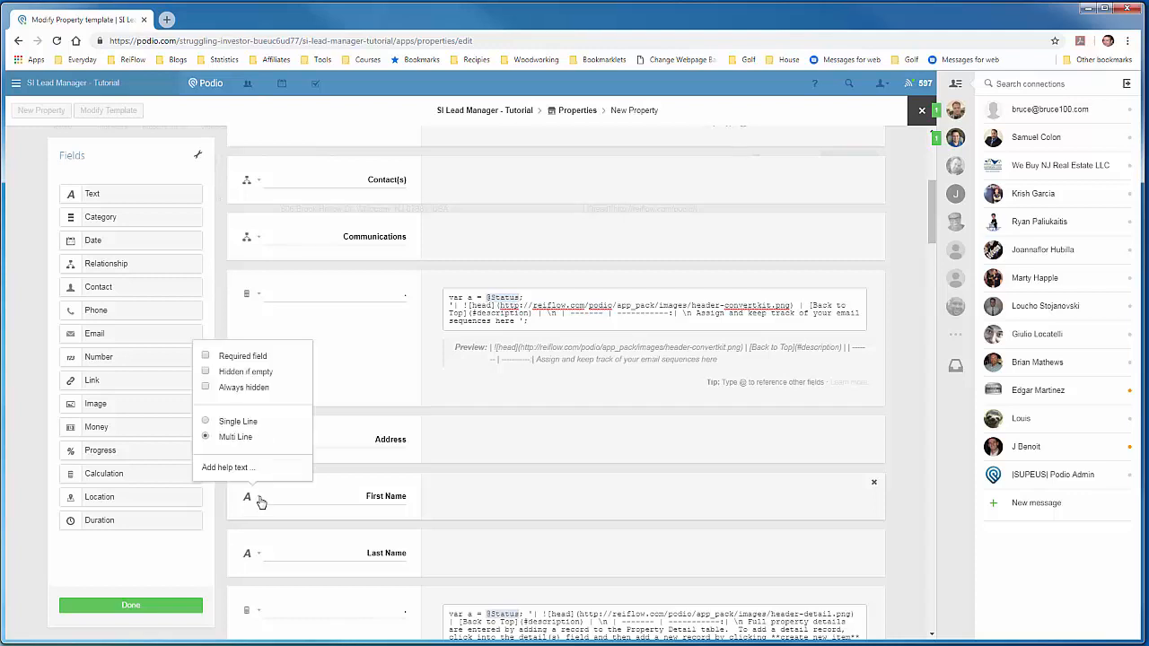
pyautogui.click(231, 426)
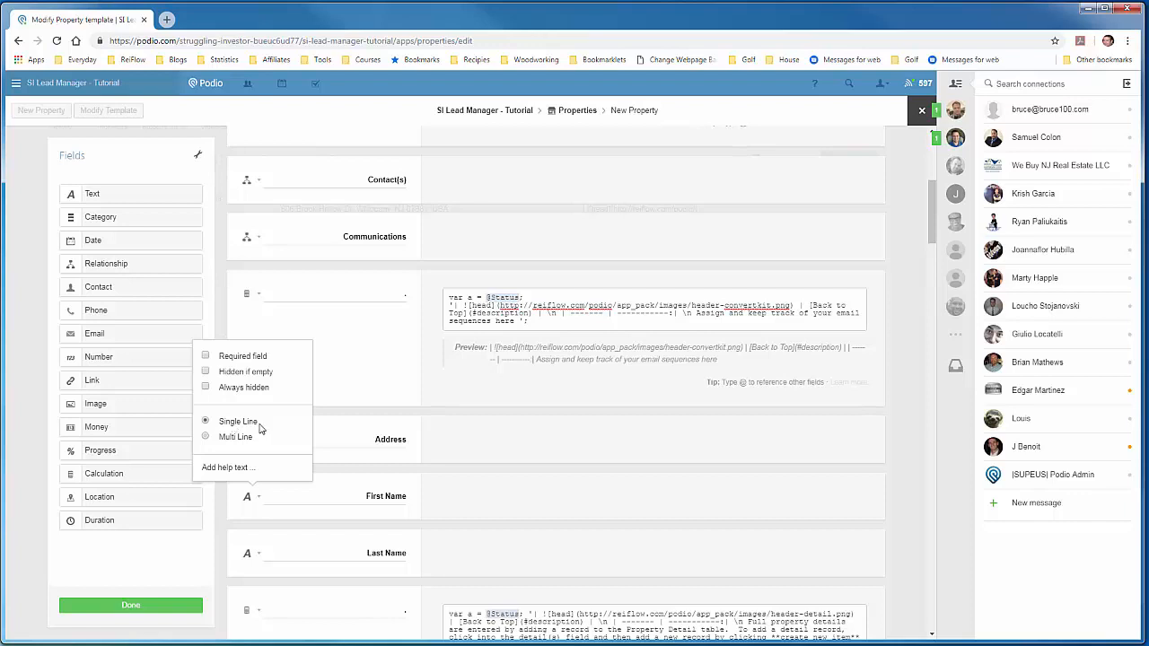
pyautogui.click(321, 425)
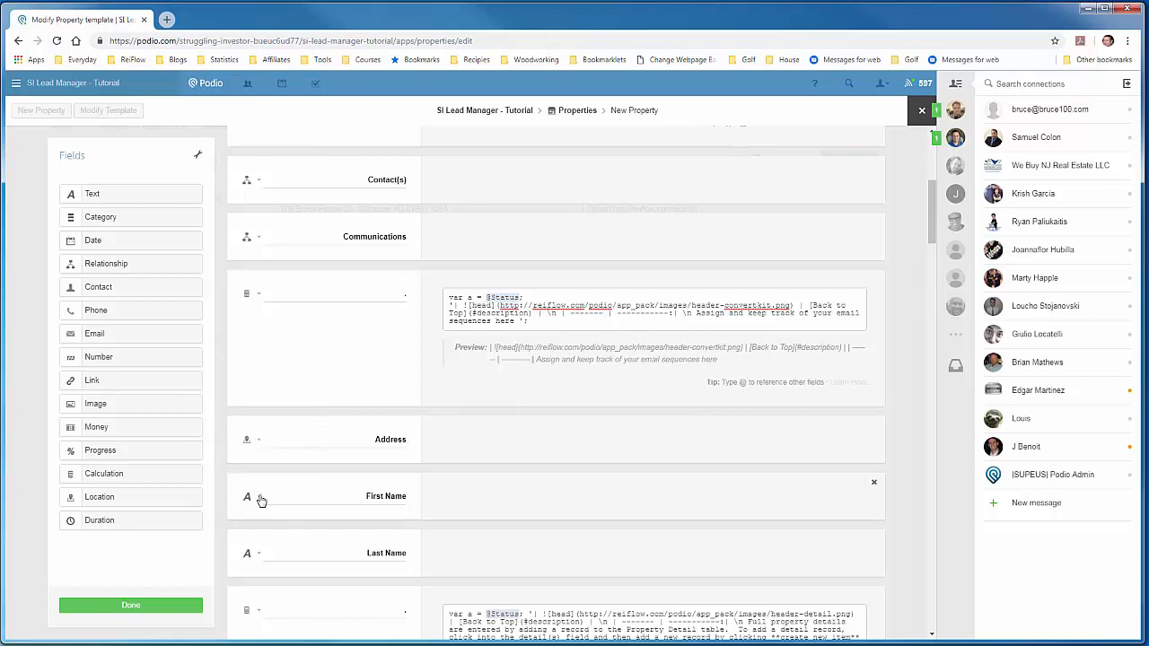
pyautogui.click(257, 554)
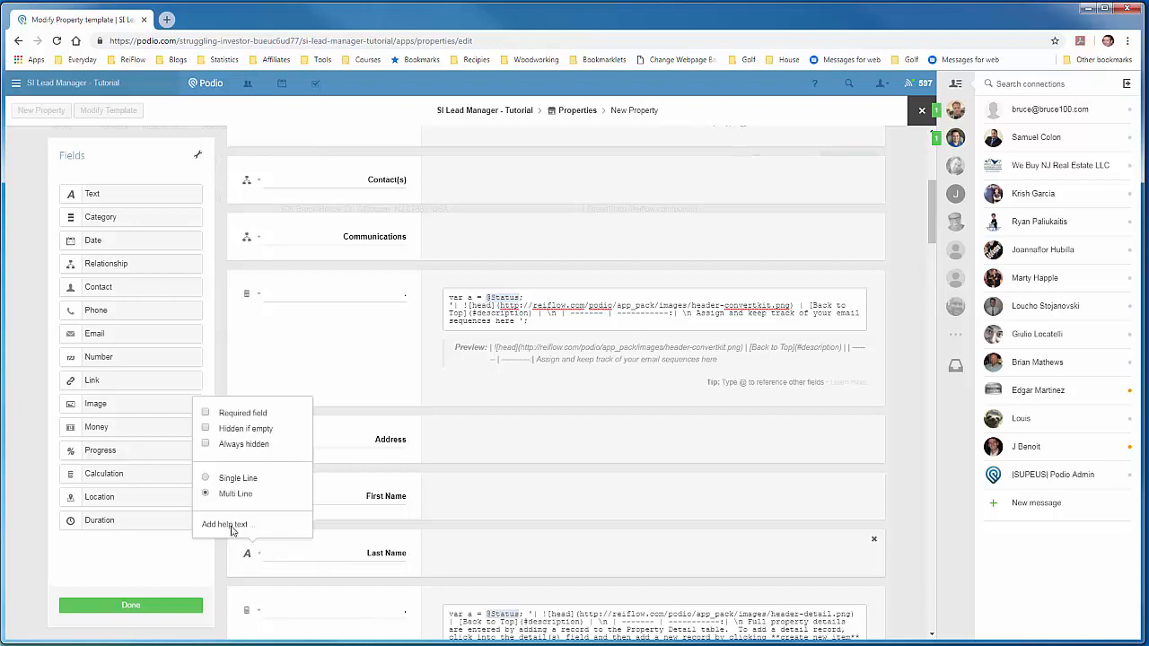
pyautogui.click(205, 477)
pyautogui.click(319, 490)
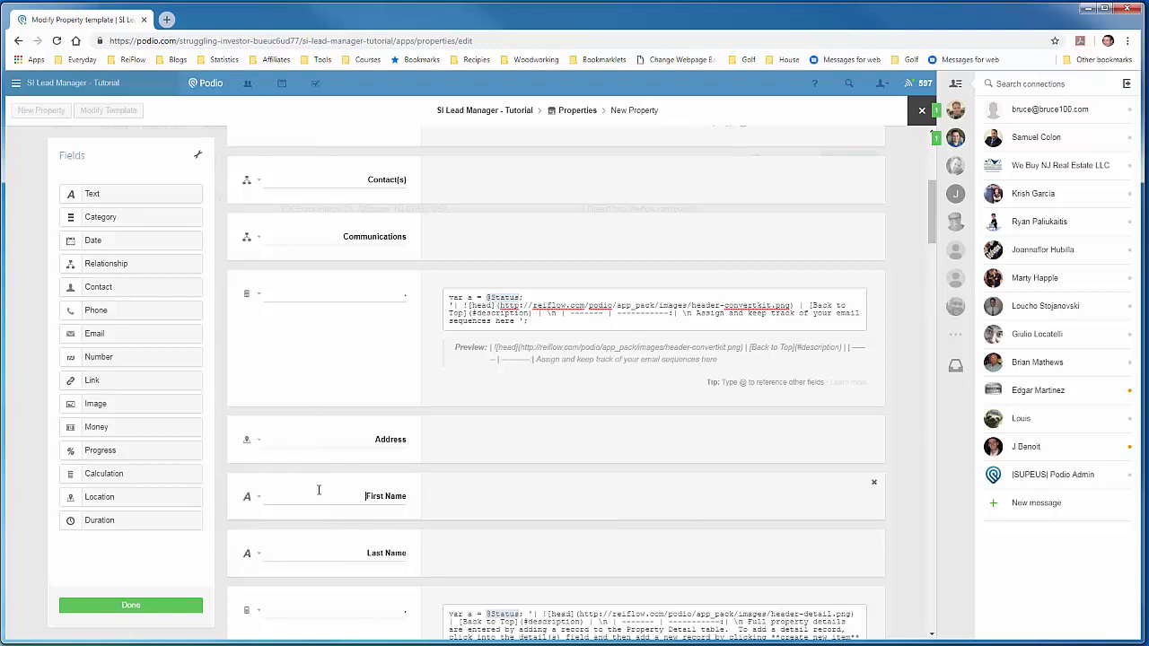
# Step: Add an email field directly below Last Name
pyautogui.scroll(-2, 341, 477)
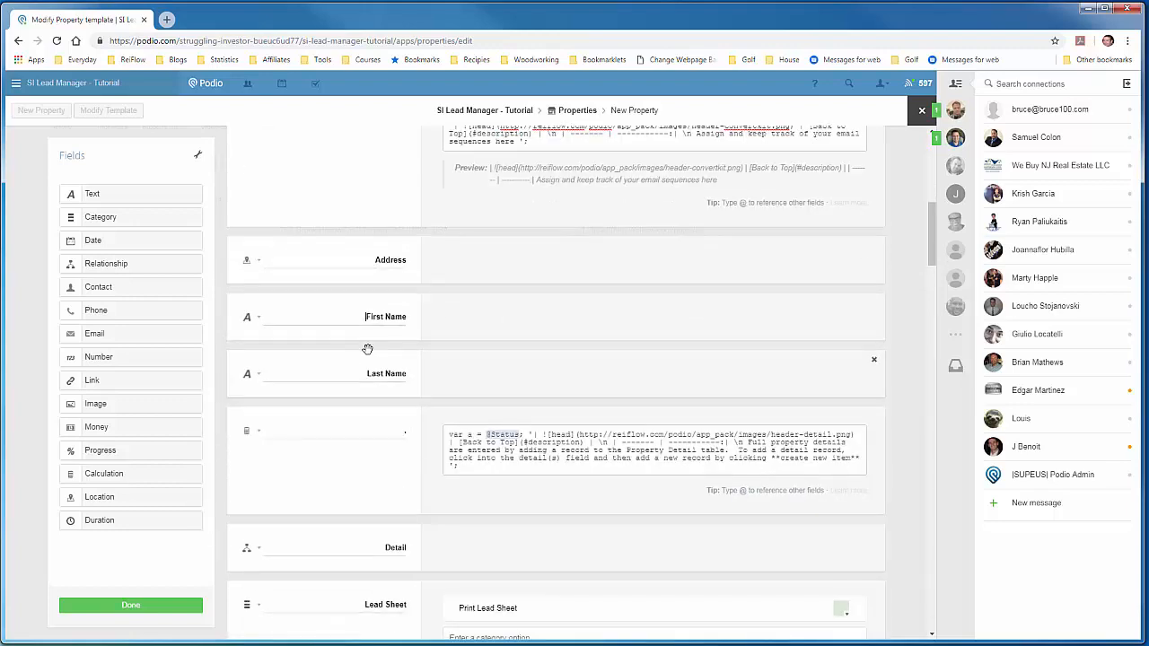
pyautogui.scroll(-1, 367, 349)
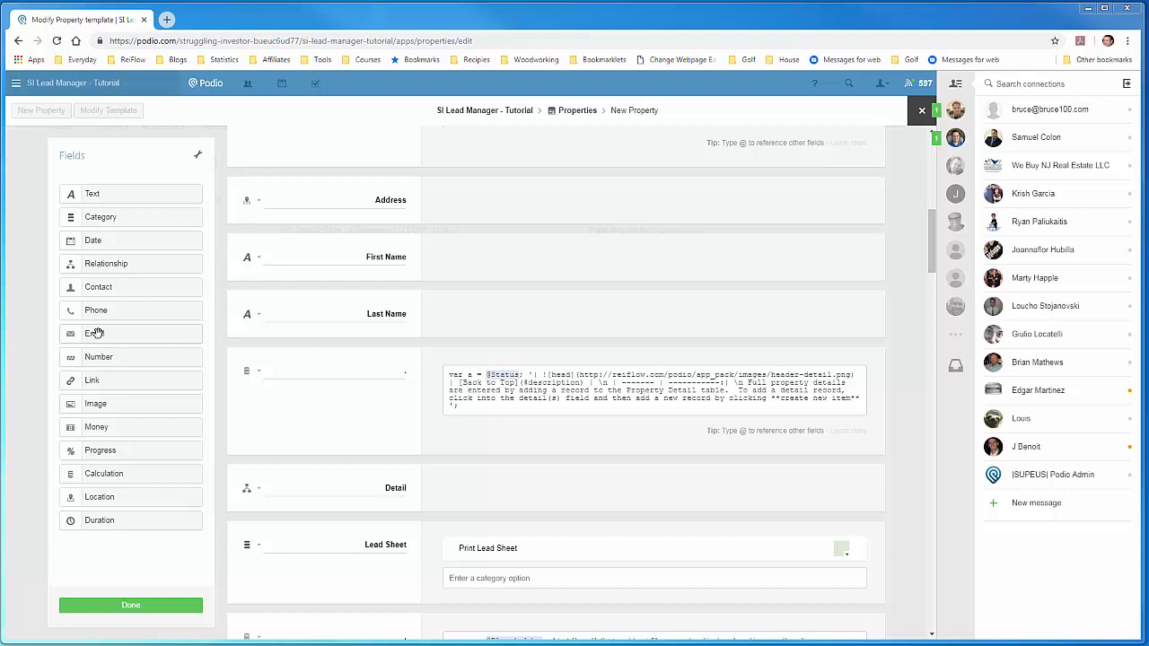
pyautogui.moveTo(96, 333); pyautogui.dragTo(284, 359)
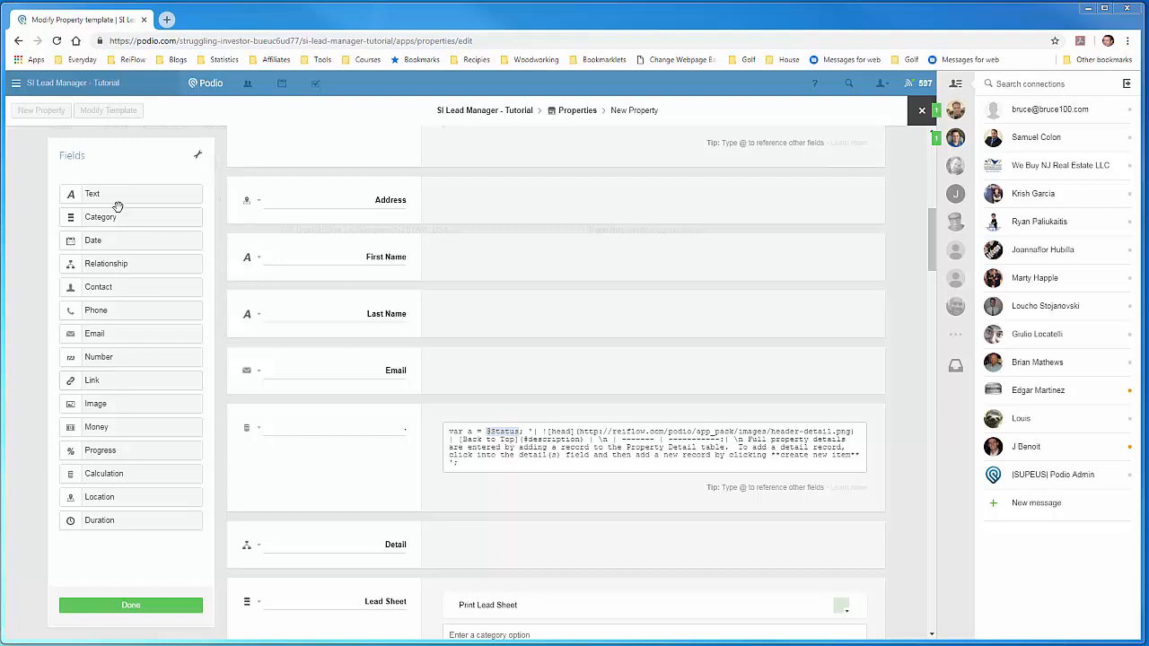
# Step: Add a Single Line text field named Subscriber Id below Email and save the template
pyautogui.moveTo(116, 196); pyautogui.dragTo(343, 421)
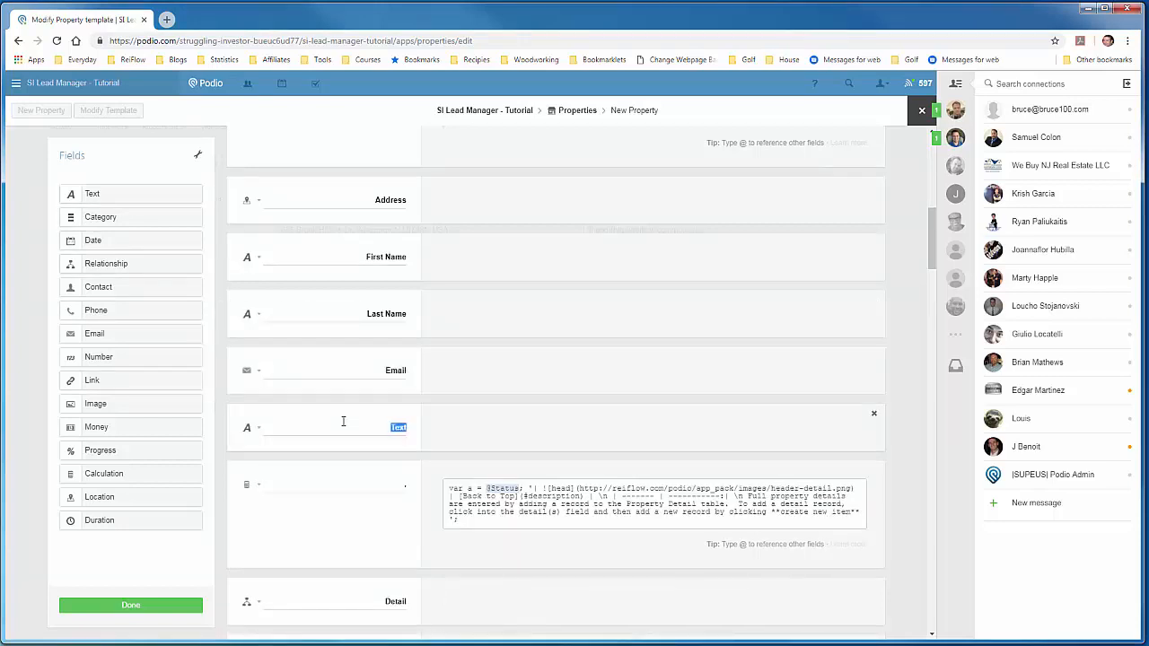
pyautogui.write('Subscriber Id')
pyautogui.click(259, 431)
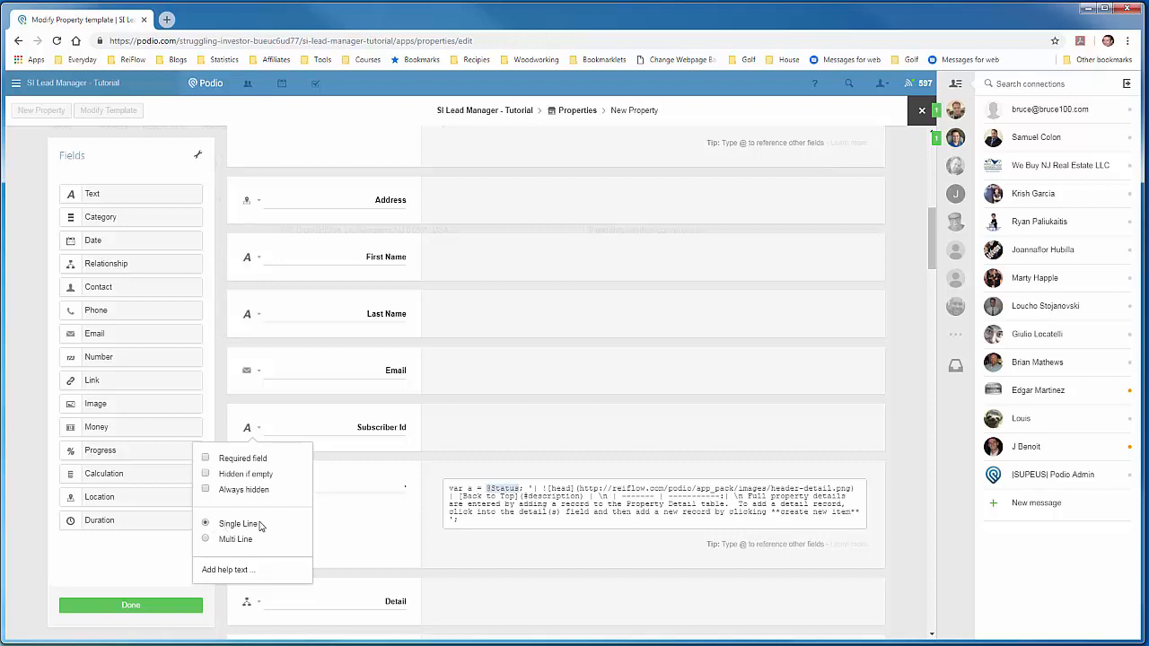
pyautogui.click(336, 468)
pyautogui.scroll(-1, 429, 367)
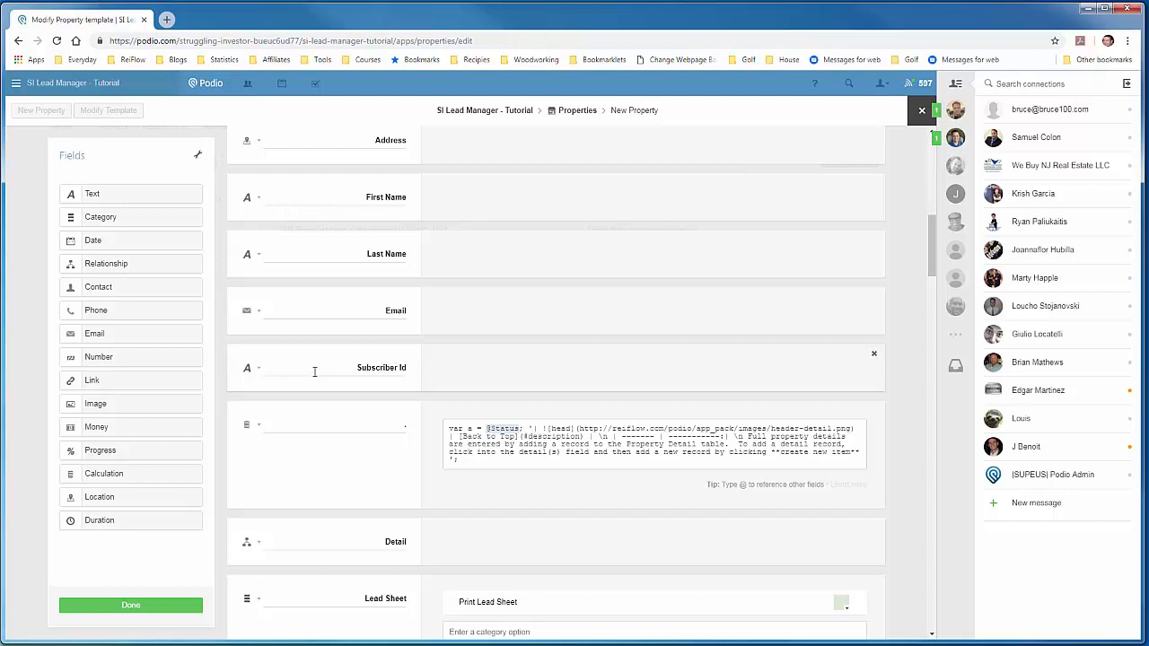
pyautogui.click(133, 606)
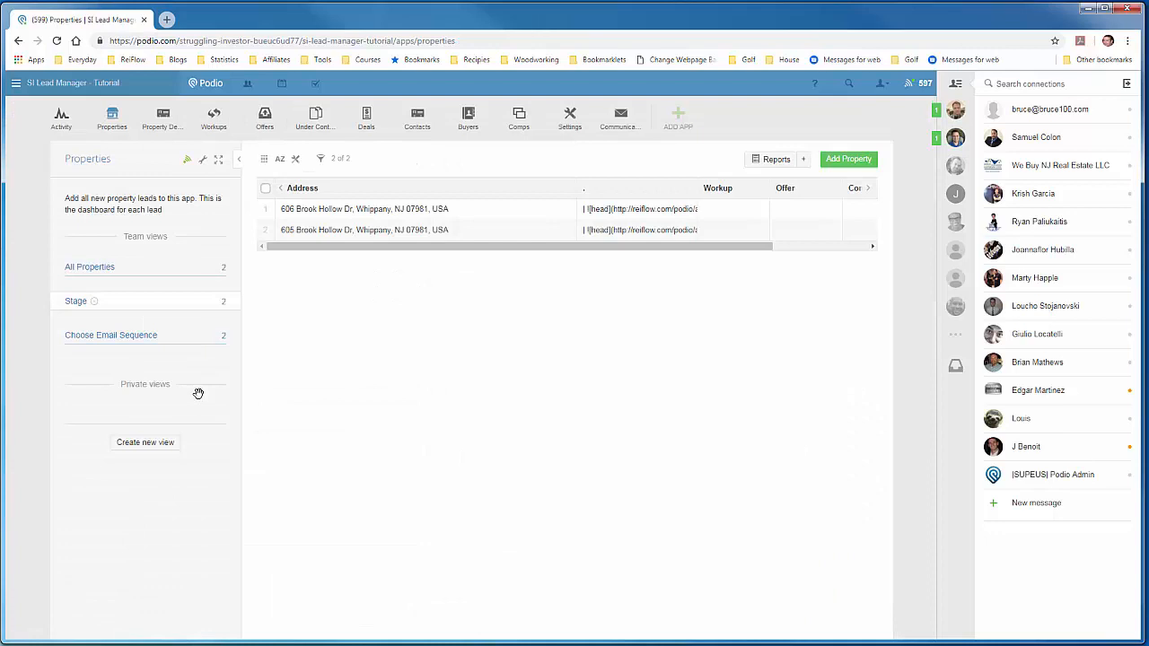
# Step: Reopen the Properties template, add a calculation field below Subscriber Id and paste in the ConvertKit Subscriber Link formula
pyautogui.click(204, 164)
pyautogui.click(237, 195)
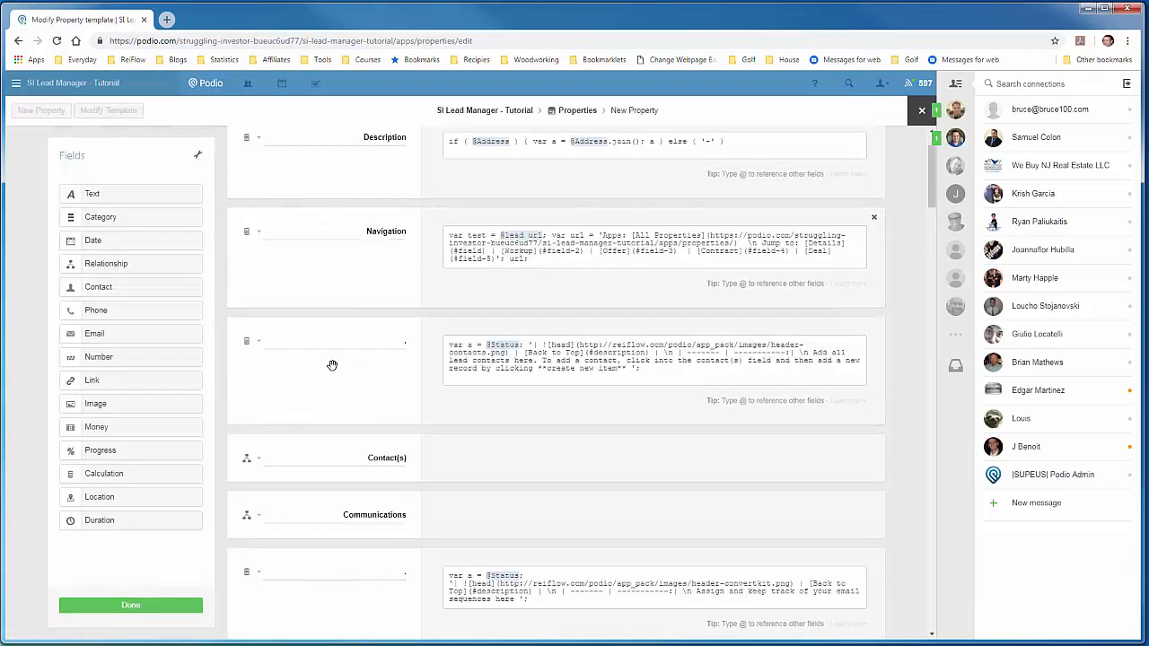
pyautogui.scroll(-6, 332, 364)
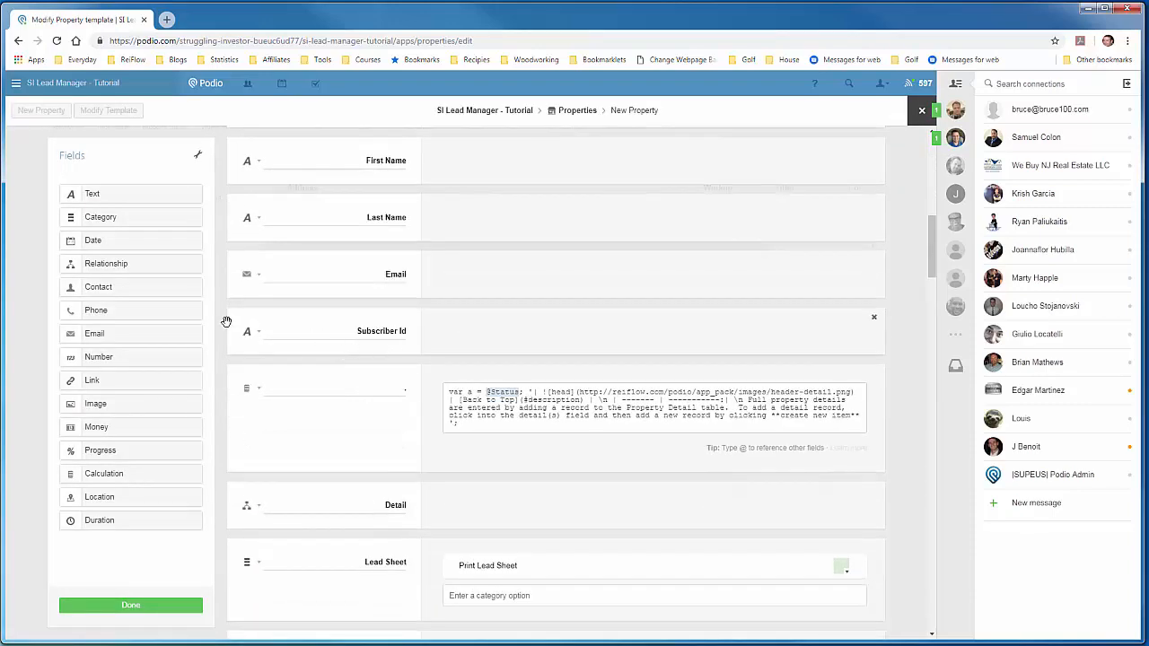
pyautogui.moveTo(151, 473); pyautogui.dragTo(290, 385)
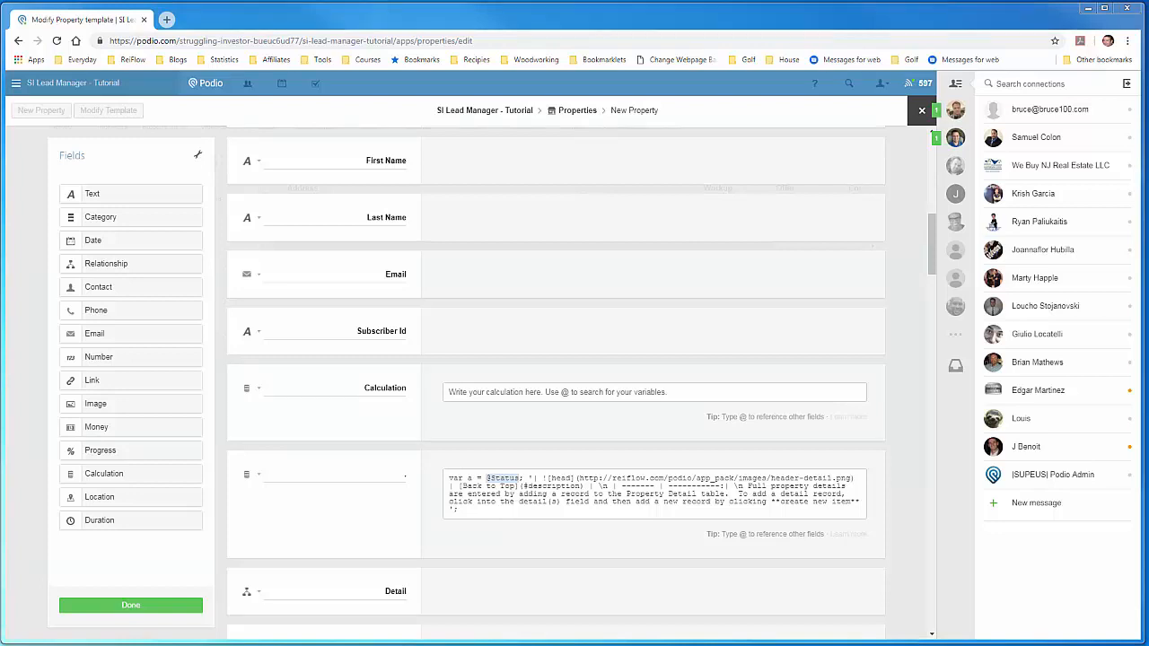
pyautogui.rightClick(503, 395)
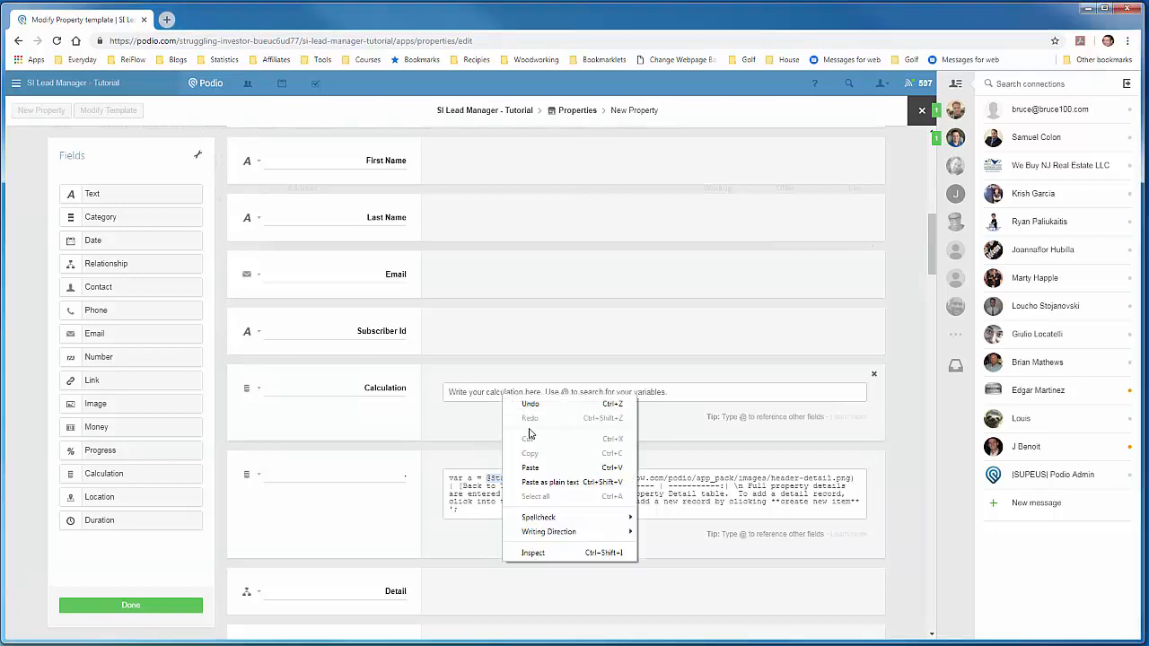
pyautogui.click(531, 468)
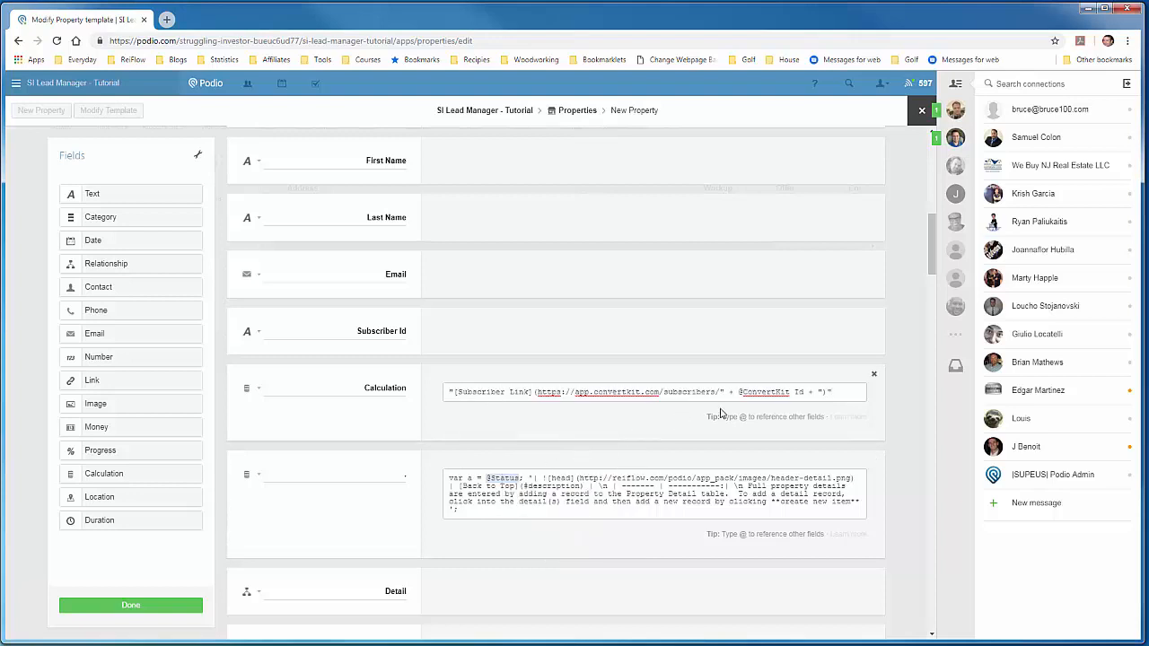
# Step: Replace the ConvertKit Id reference in the subscriber link formula with the Subscriber Id field
pyautogui.moveTo(740, 392); pyautogui.dragTo(804, 392)
pyautogui.click(752, 392)
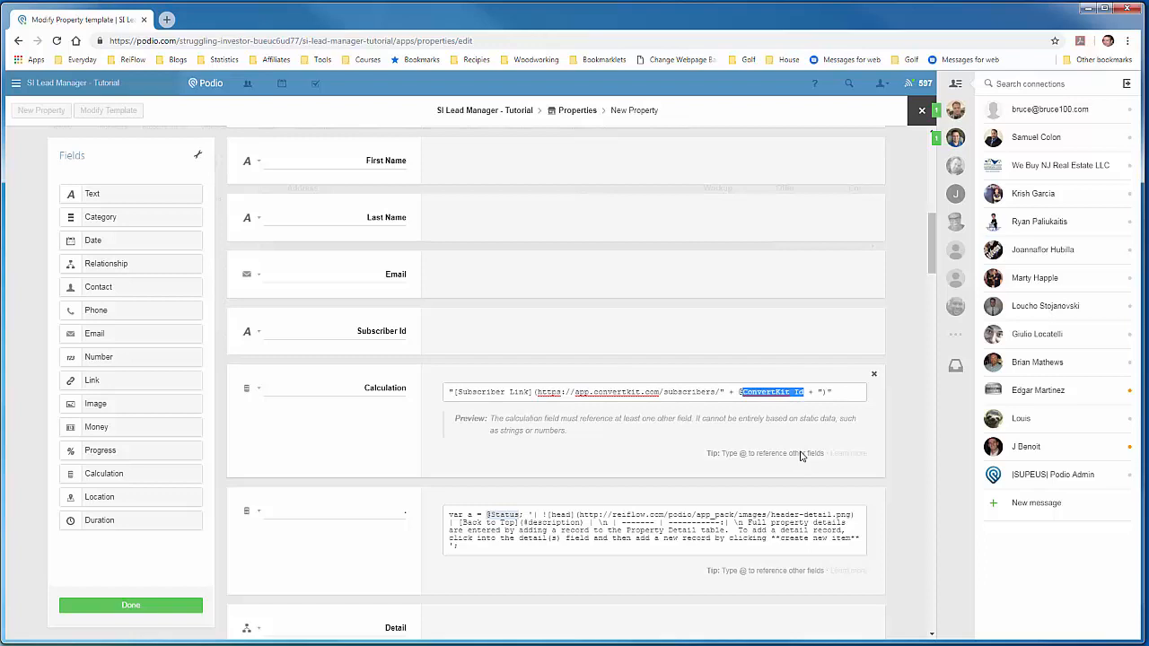
pyautogui.write('Sub')
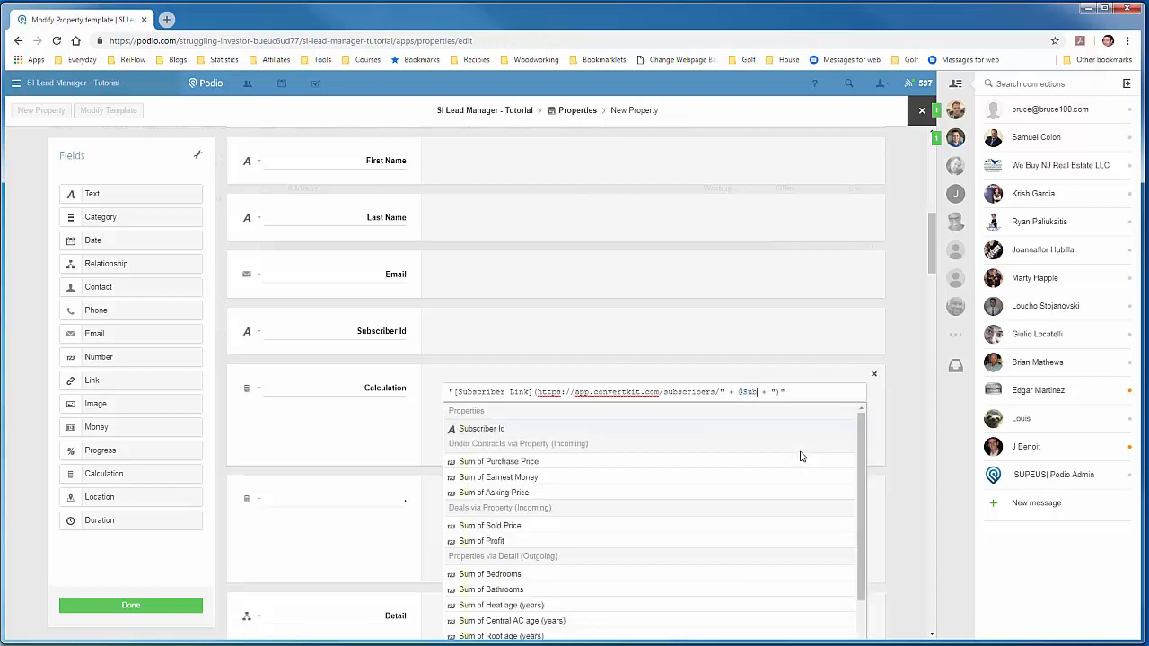
pyautogui.click(578, 434)
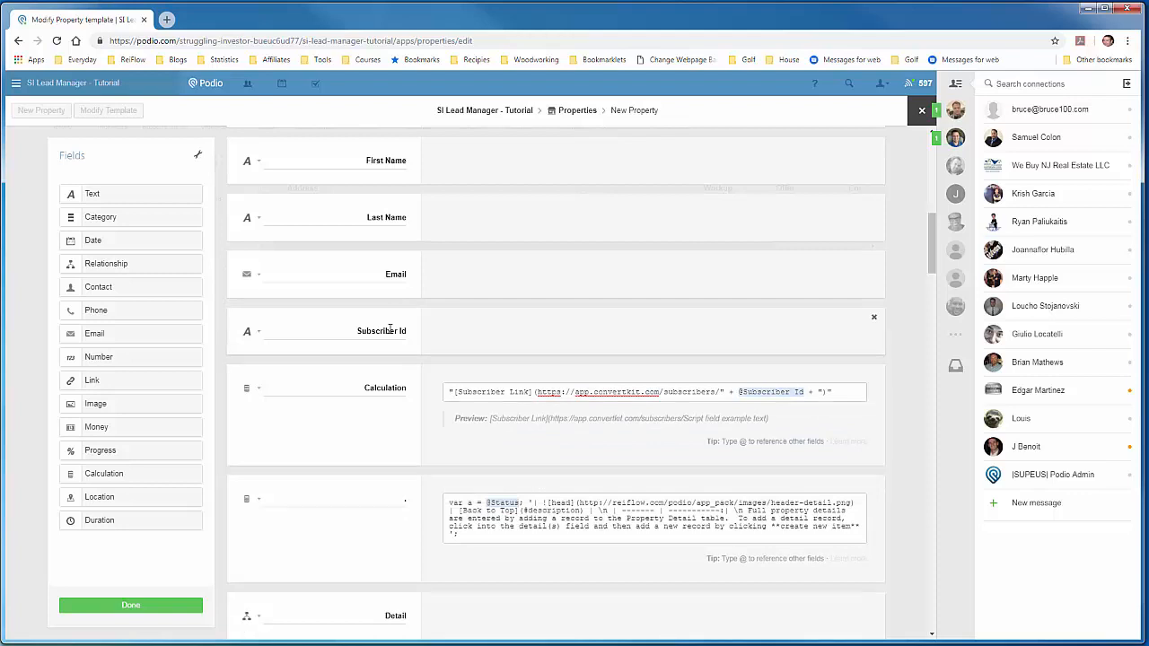
# Step: Add a category field between Email and Subscriber Id and name it Choose Email Sequence
pyautogui.scroll(1, 617, 294)
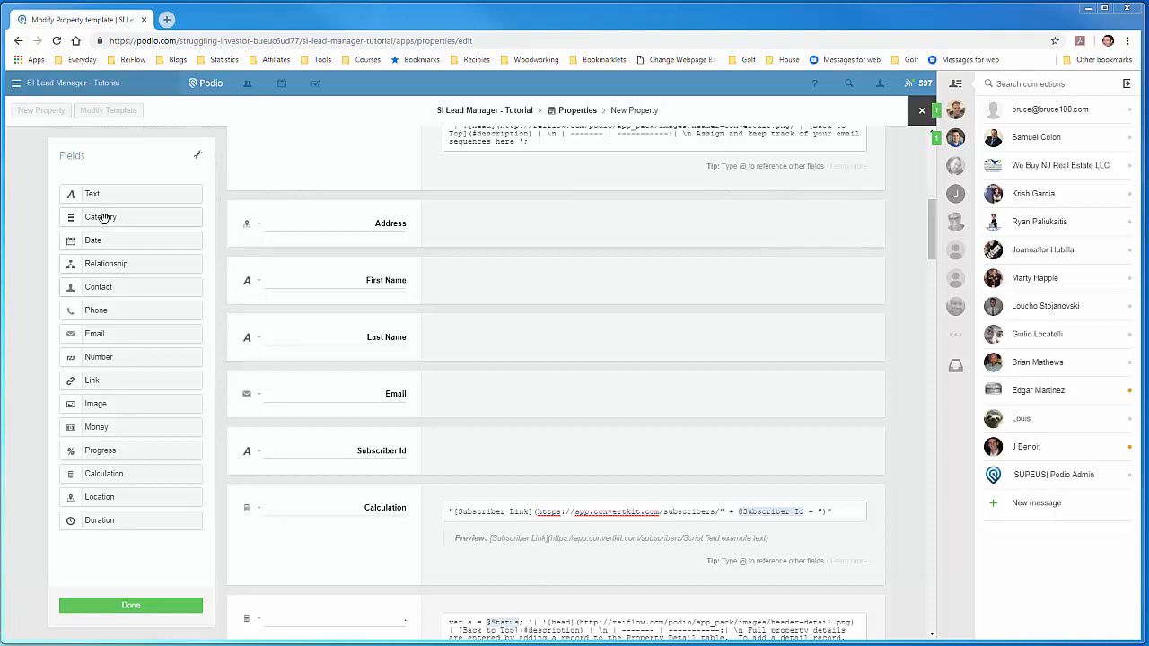
pyautogui.moveTo(104, 218); pyautogui.dragTo(310, 439)
pyautogui.doubleClick(381, 451)
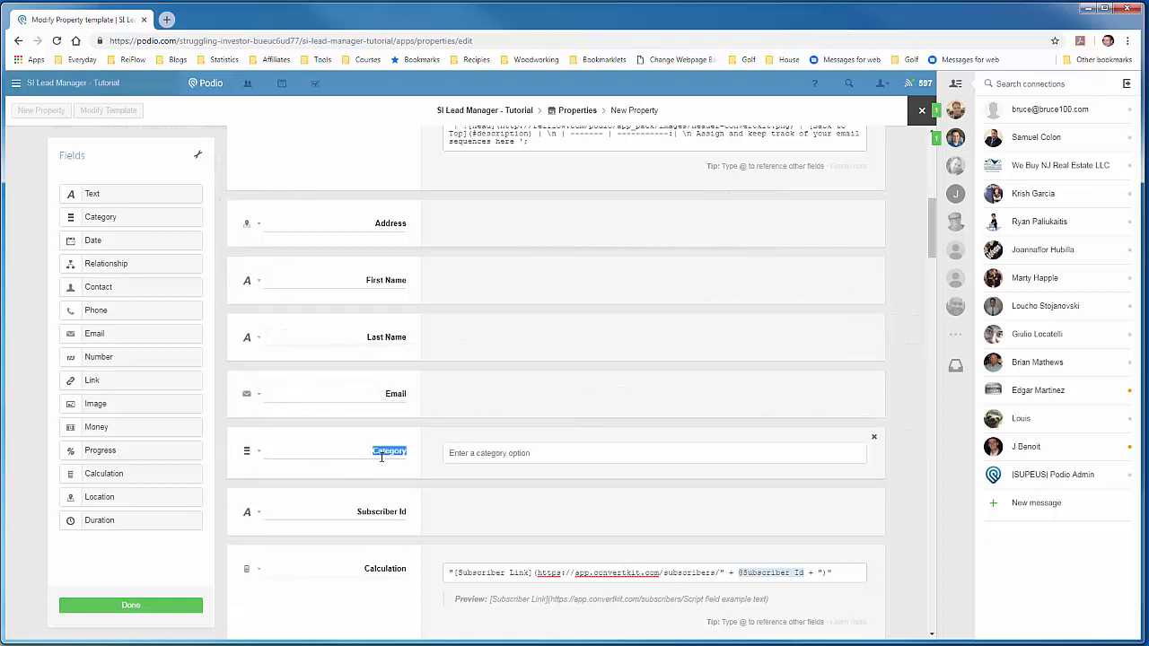
pyautogui.write('Choose')
pyautogui.write('Email Sequence')
# Step: Add the option "Podio - New Lead" to Choose Email Sequence, review the field's settings and save the template
pyautogui.click(476, 455)
pyautogui.write('Podio - Ne')
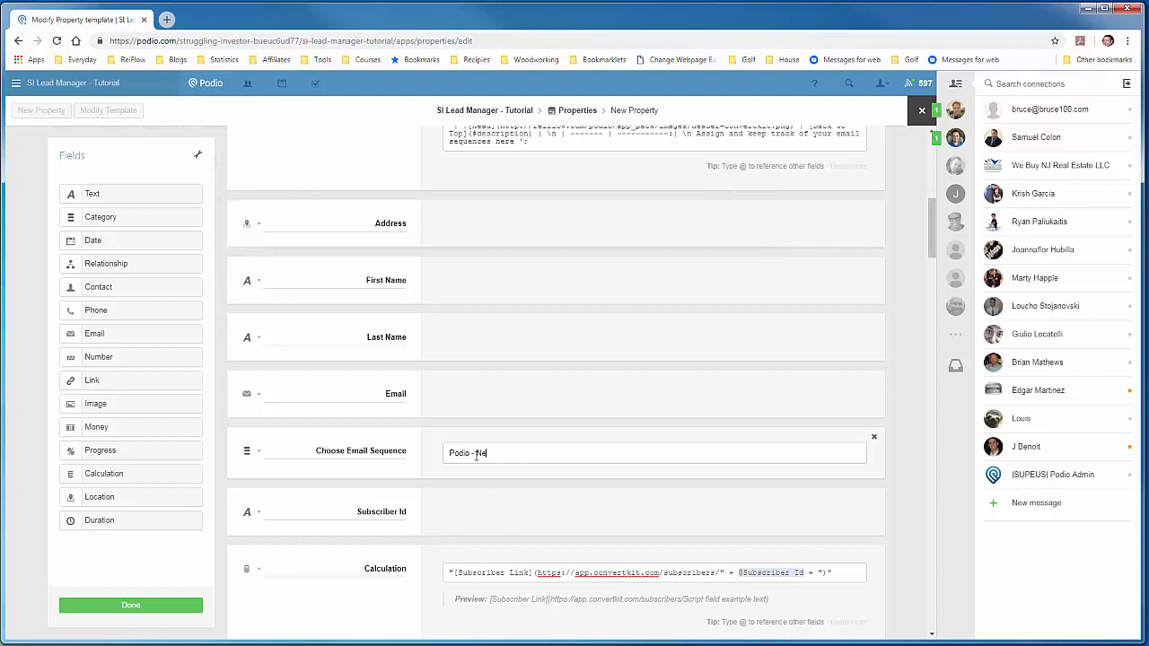
pyautogui.write('w Lead')
pyautogui.press('Return')
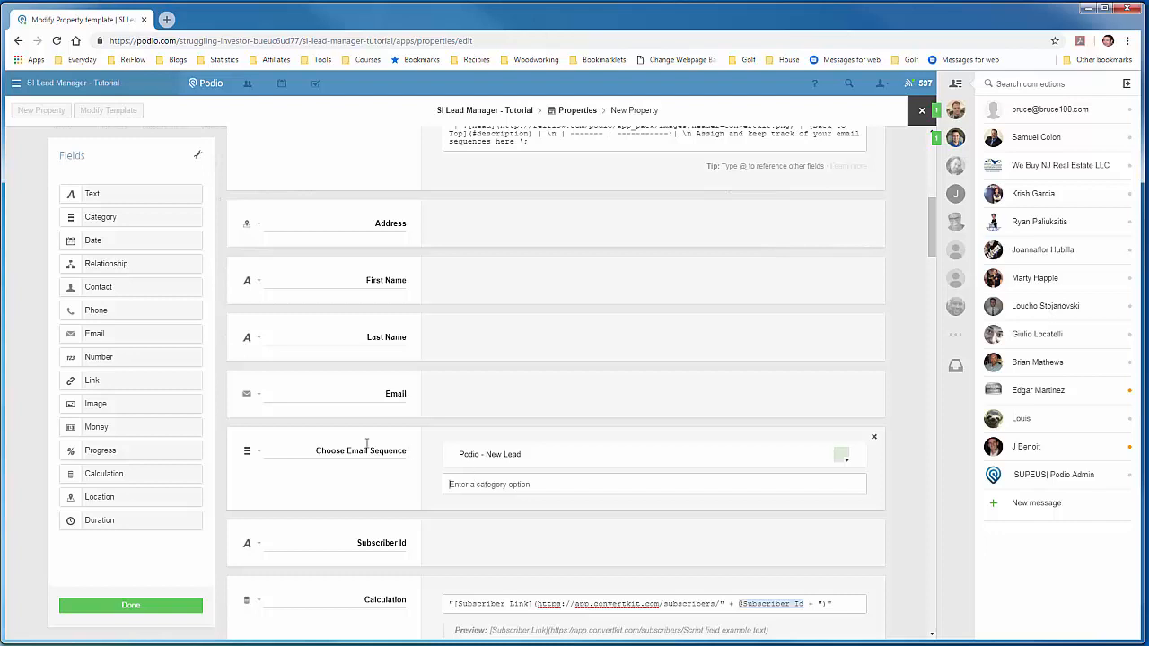
pyautogui.click(260, 455)
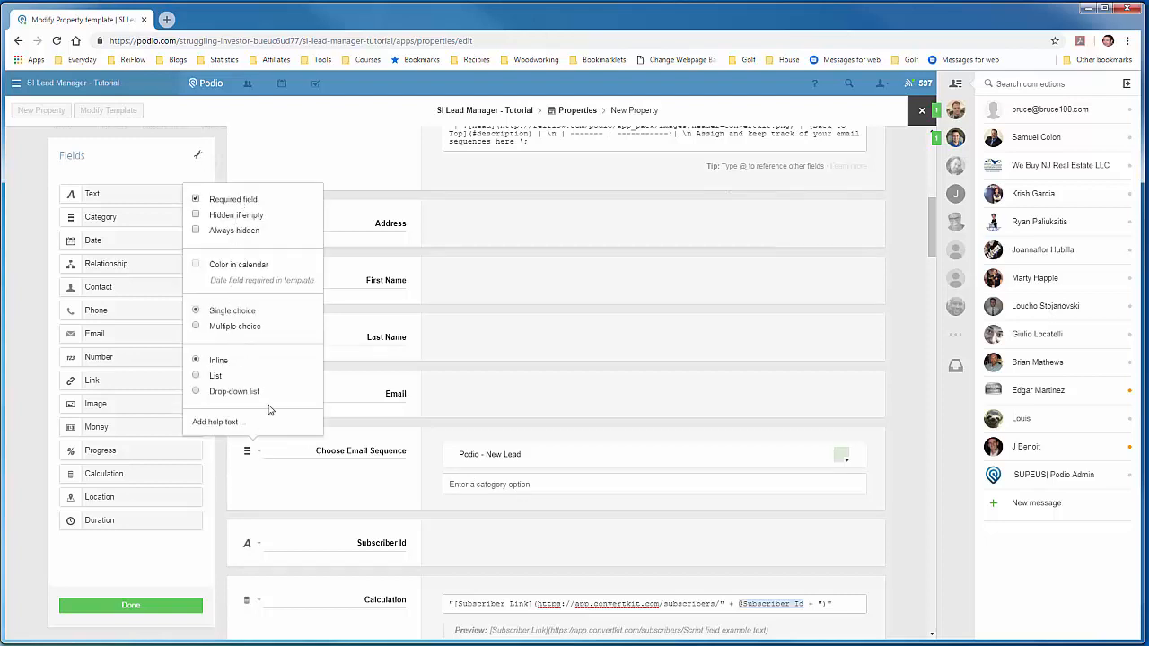
pyautogui.click(273, 483)
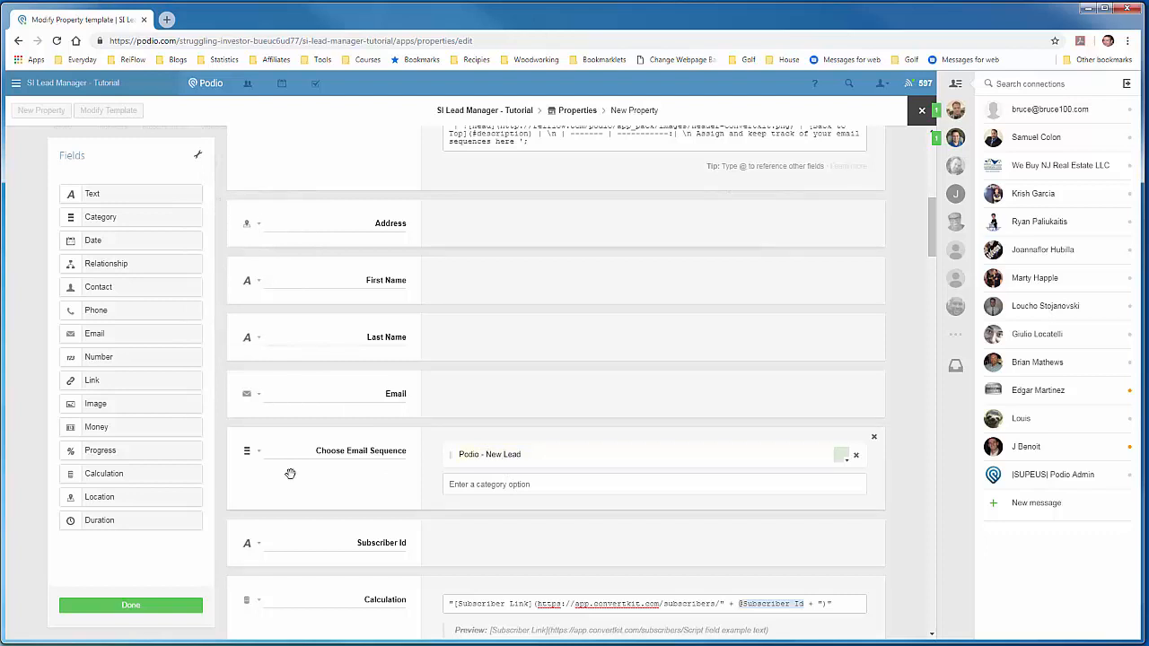
pyautogui.click(126, 606)
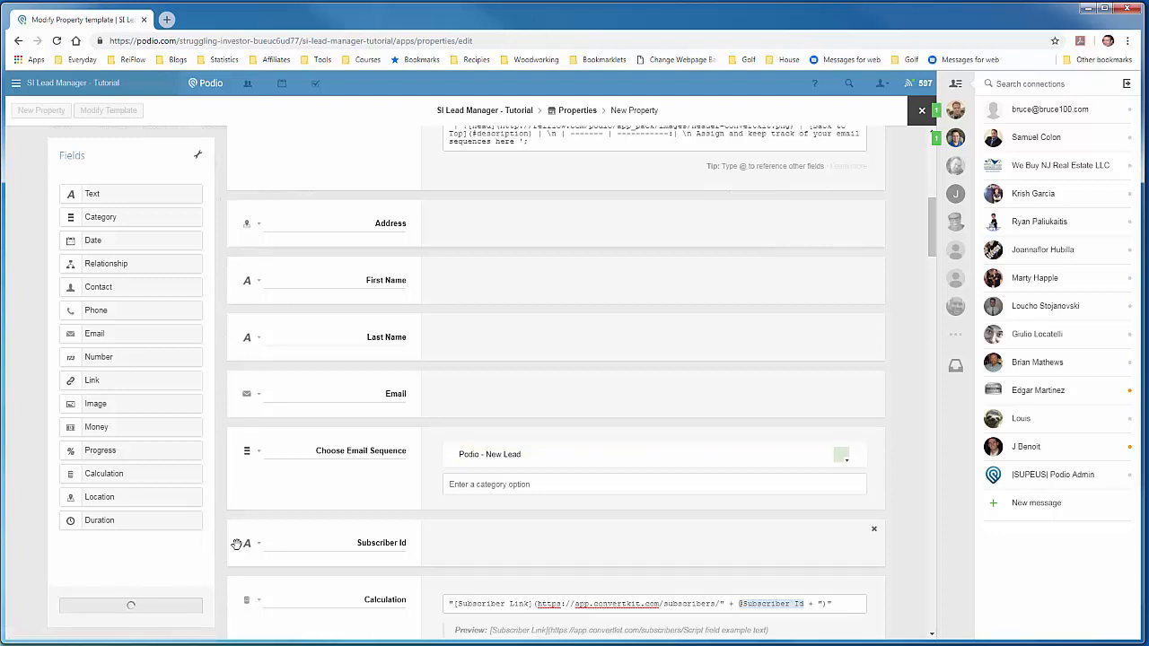